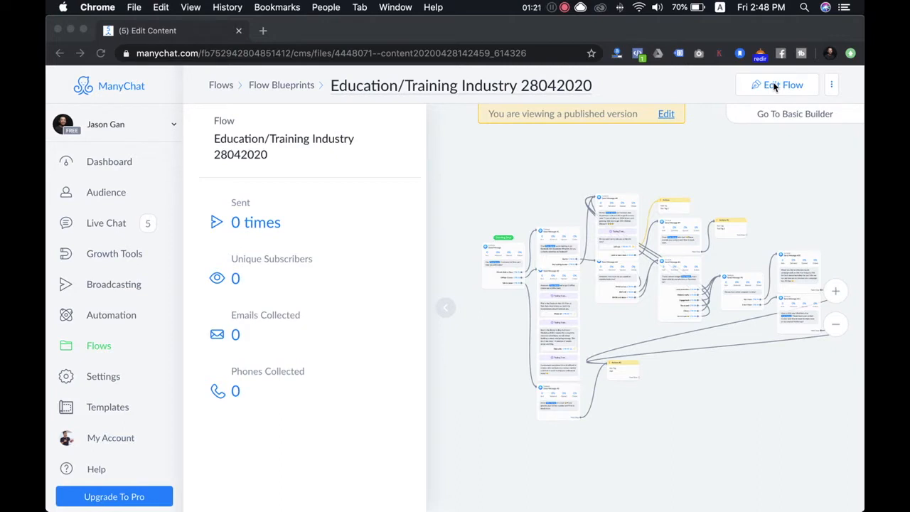
Collapse the flow statistics and examine the starting message, its three replies and the messages they lead to
click(446, 317)
click(445, 313)
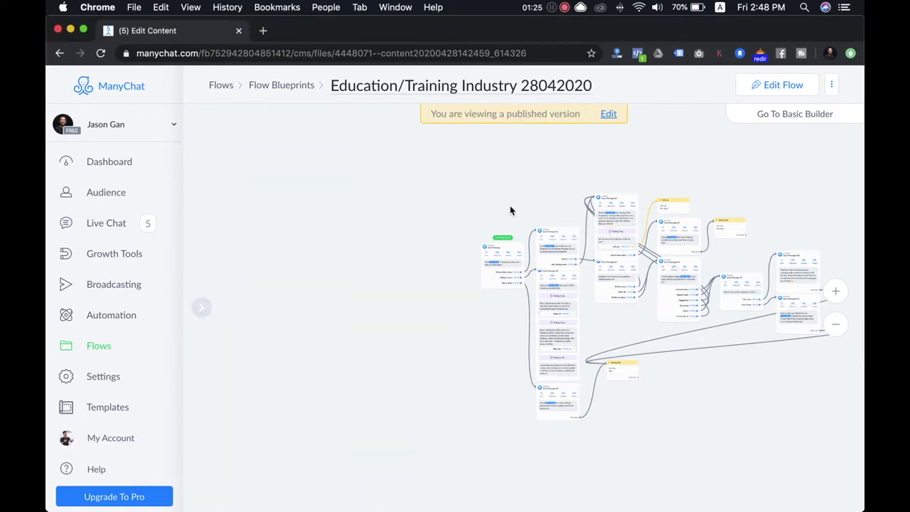
scroll(476, 333, up, 10)
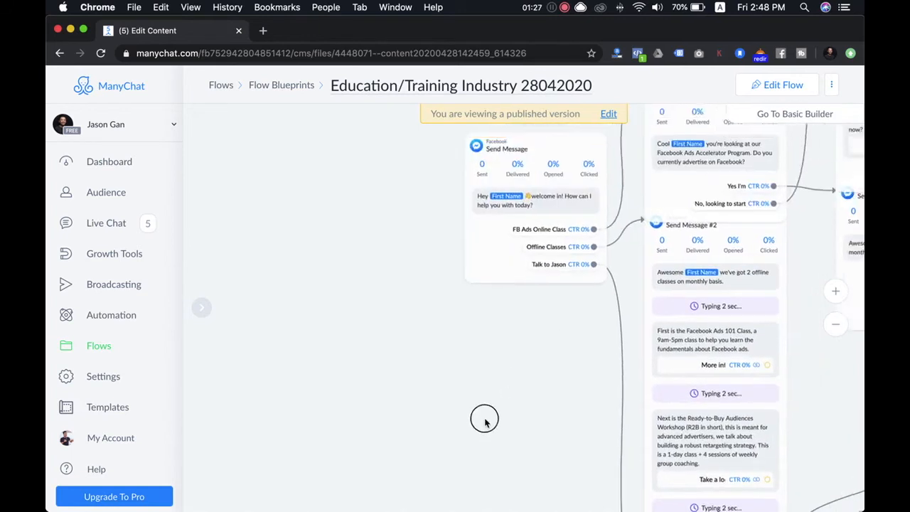
scroll(440, 406, up, 3)
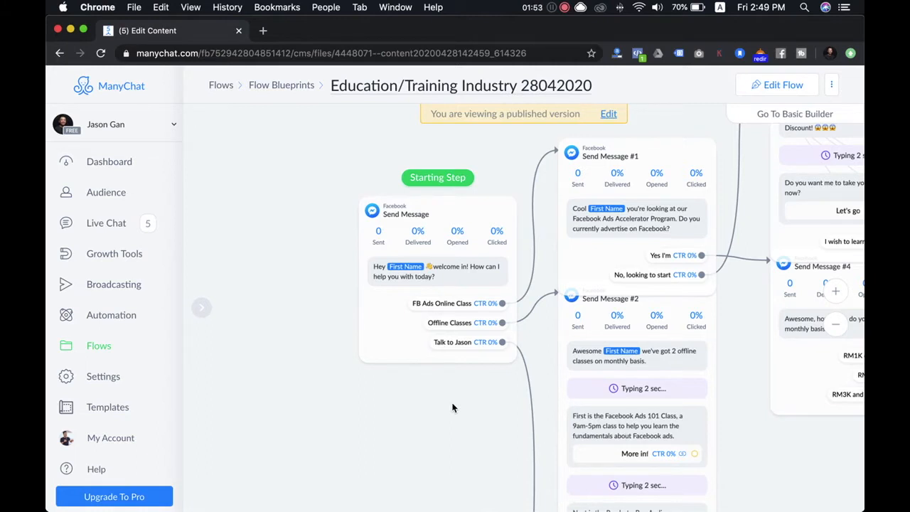
scroll(427, 404, right, 5)
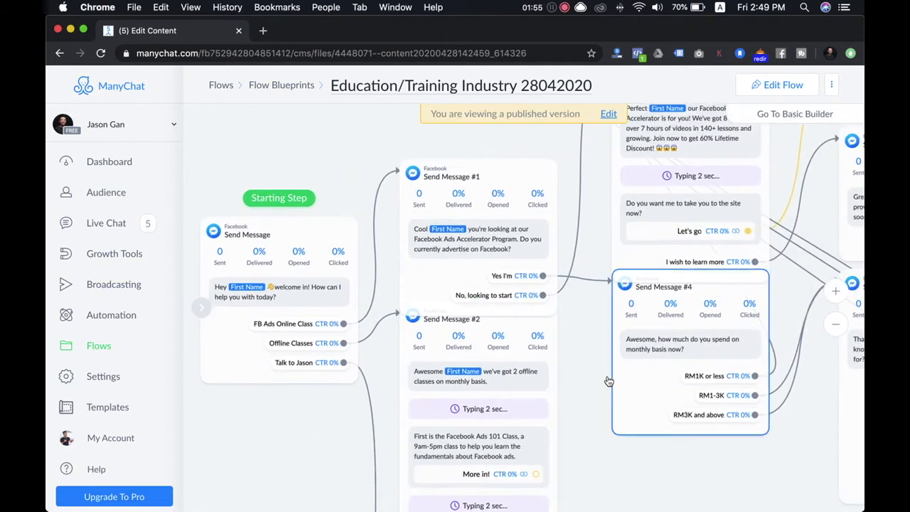
scroll(307, 453, up, 1)
scroll(306, 452, up, 1)
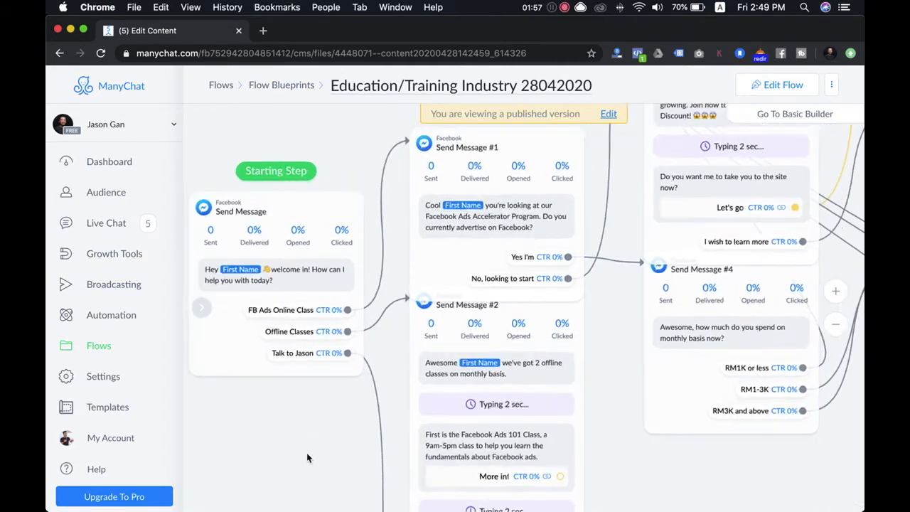
scroll(384, 432, left, 3)
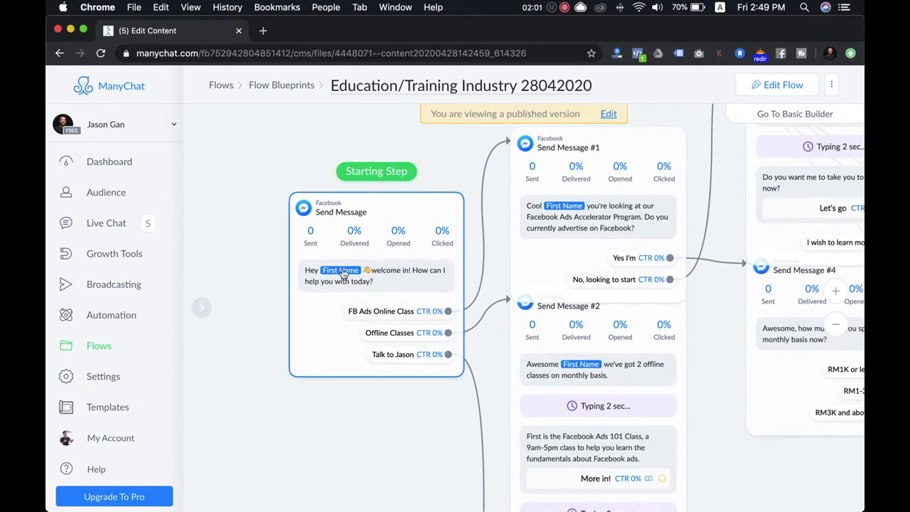
Switch the Education/Training Industry 28042020 flow to editing and open the starting Send Message step
click(760, 89)
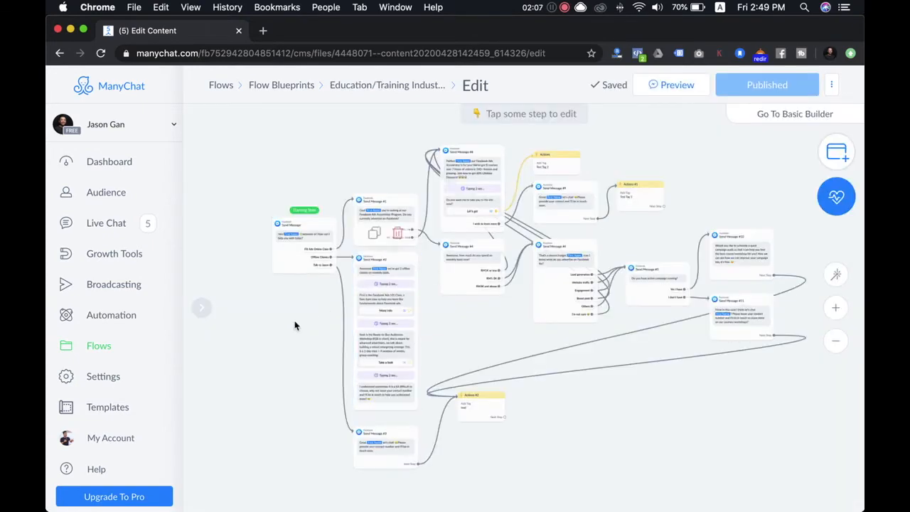
scroll(295, 326, up, 3)
scroll(296, 326, up, 5)
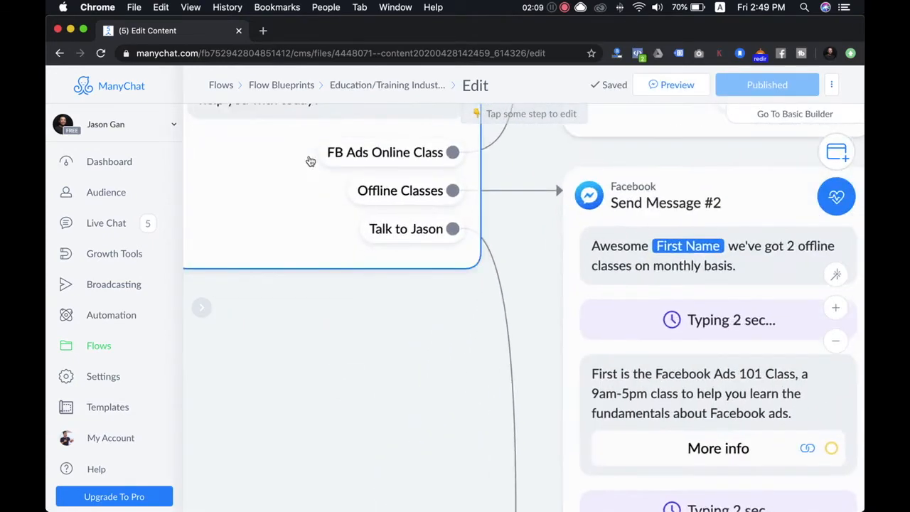
scroll(334, 300, down, 5)
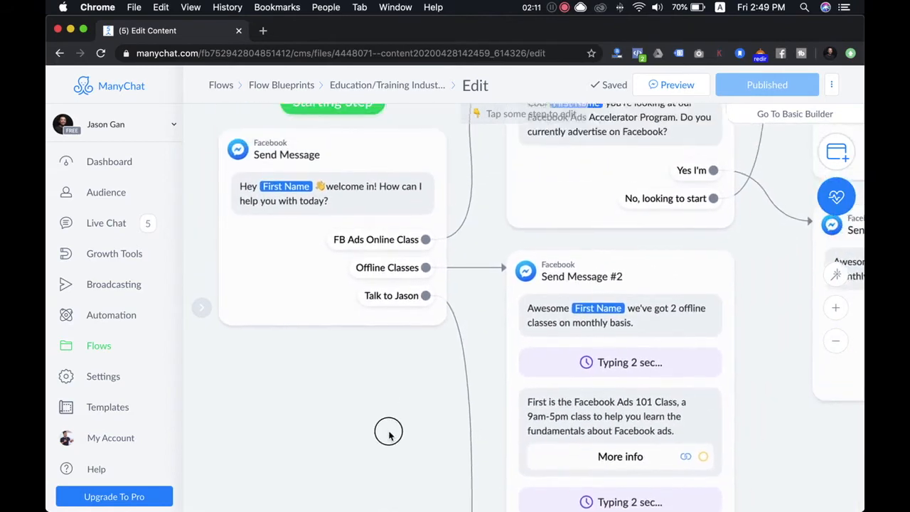
mouse_move(315, 335)
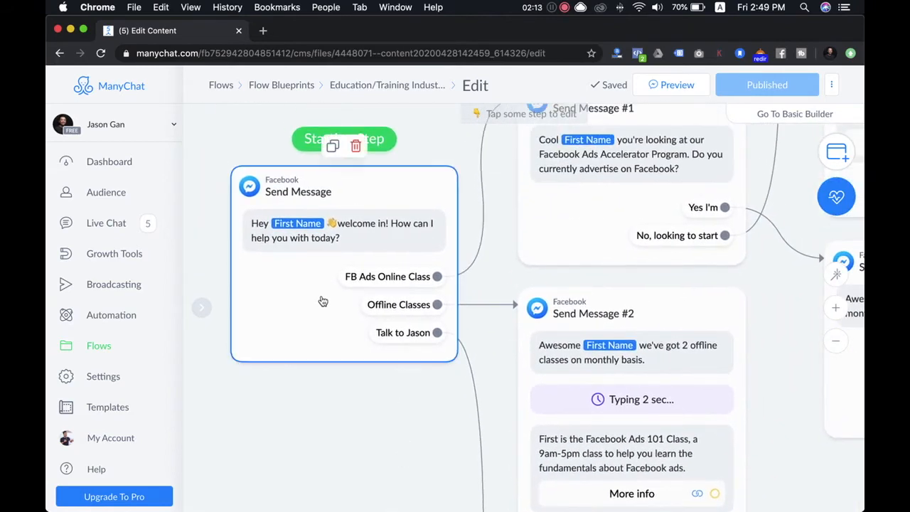
click(323, 301)
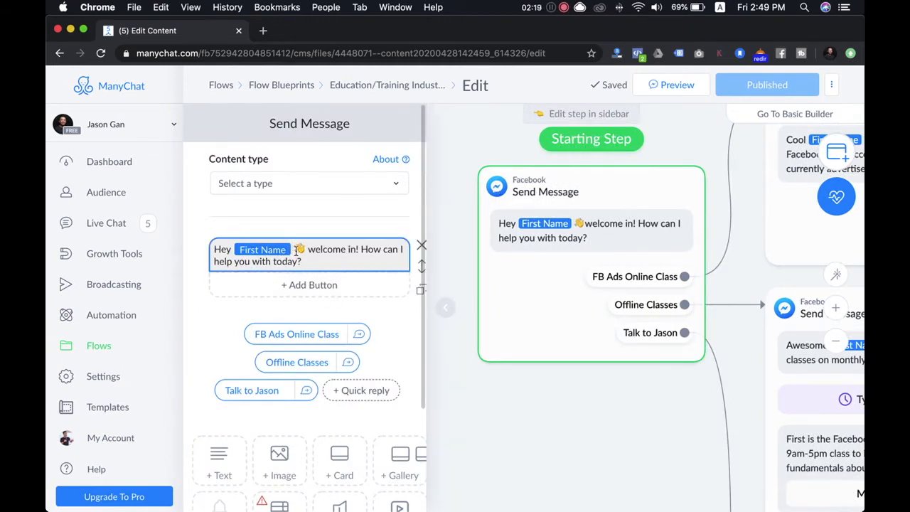
View the list of variables that can be inserted in the starting message's greeting text, and close it
click(319, 259)
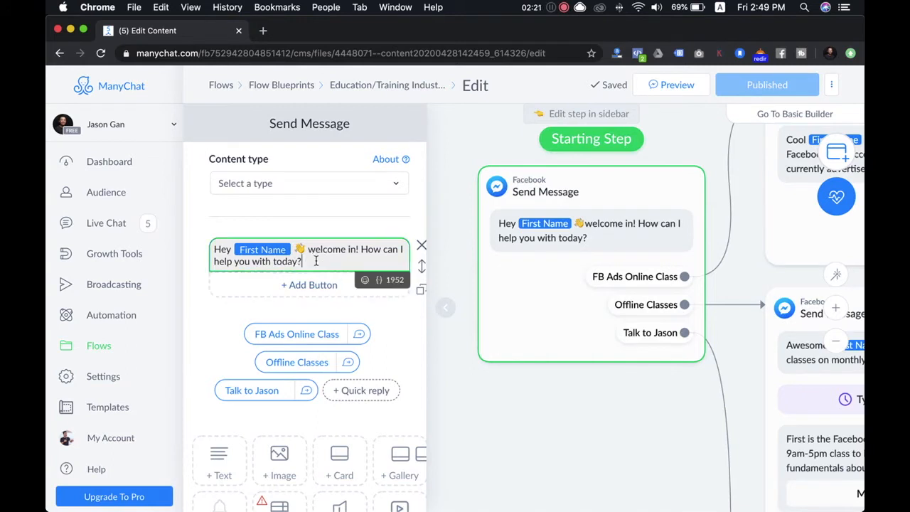
click(381, 281)
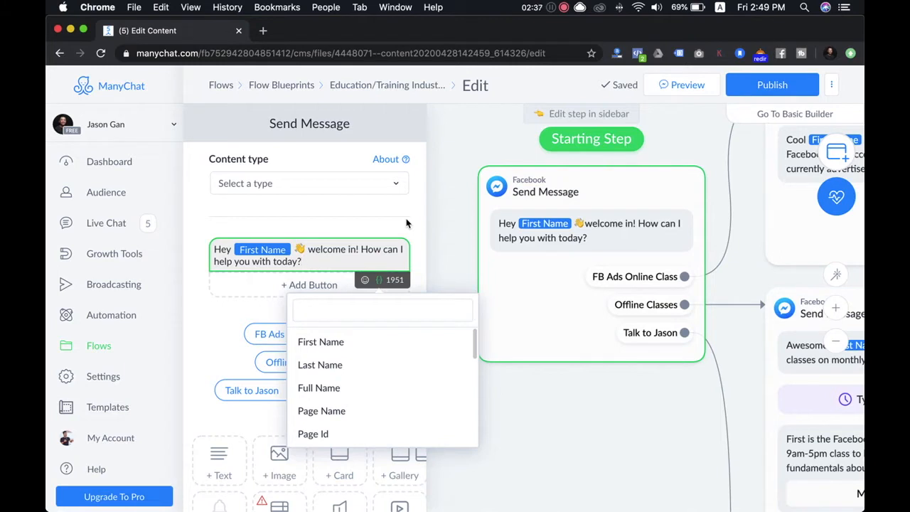
click(331, 226)
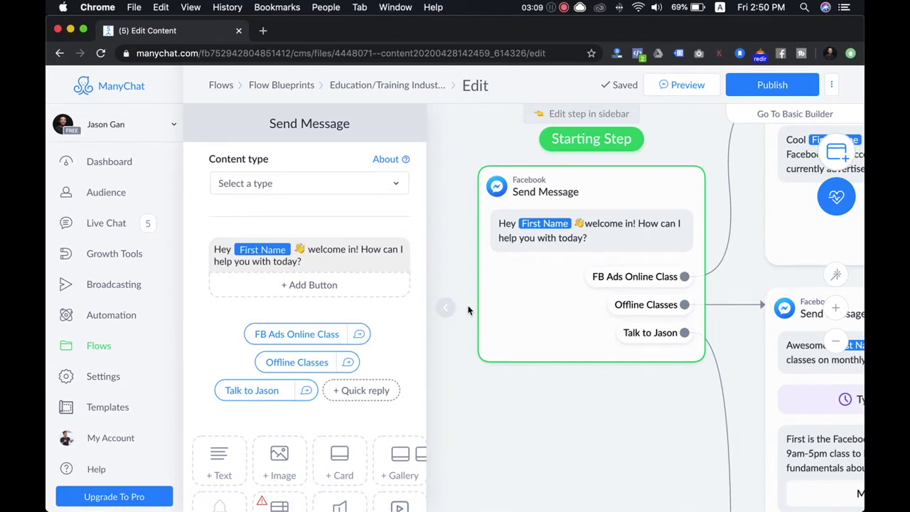
Reopen the starting message for editing and add a new button beneath its greeting text
click(571, 462)
drag(634, 463, 448, 470)
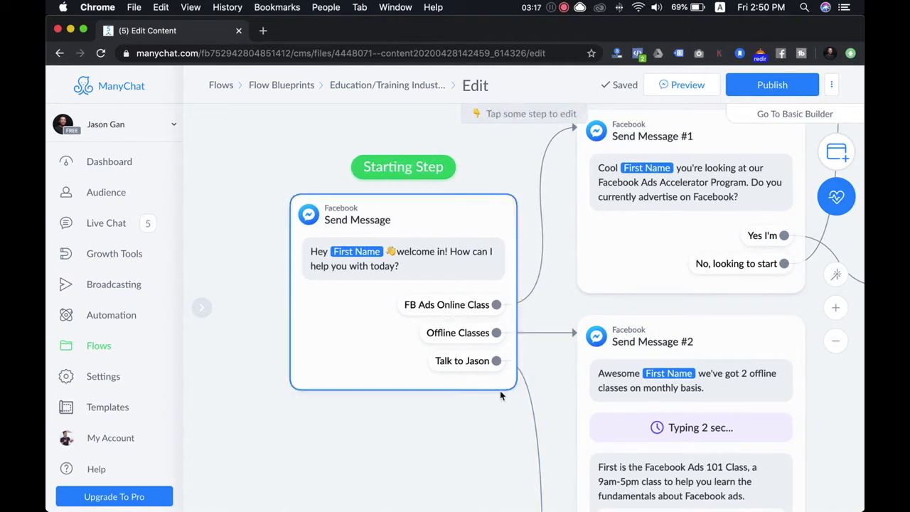
scroll(478, 437, down, 1)
scroll(477, 445, right, 3)
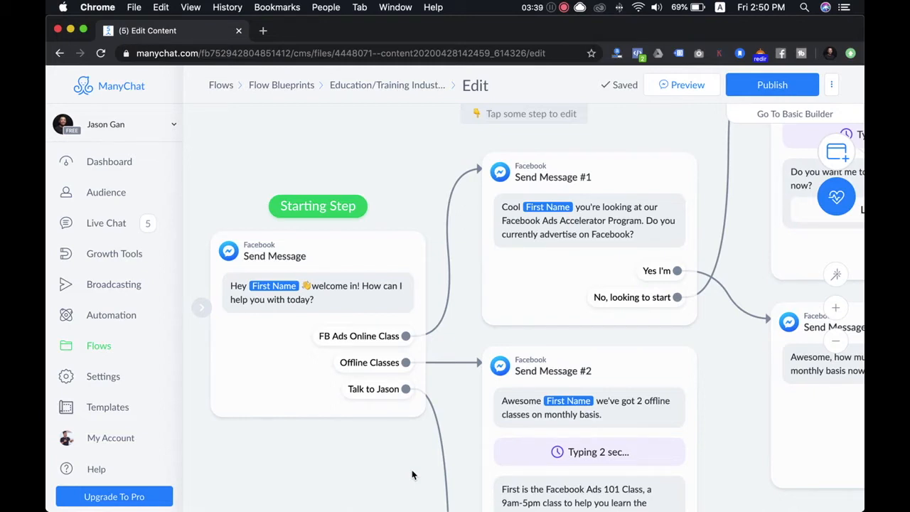
click(264, 362)
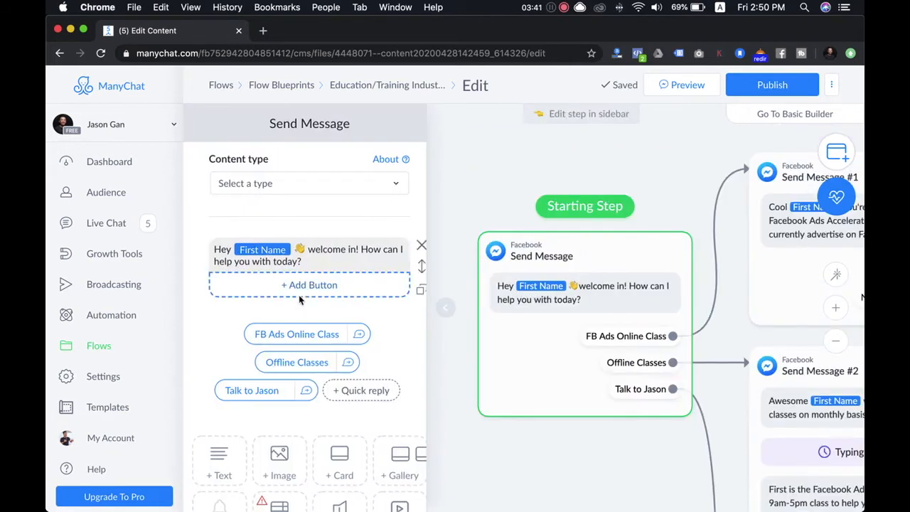
click(308, 285)
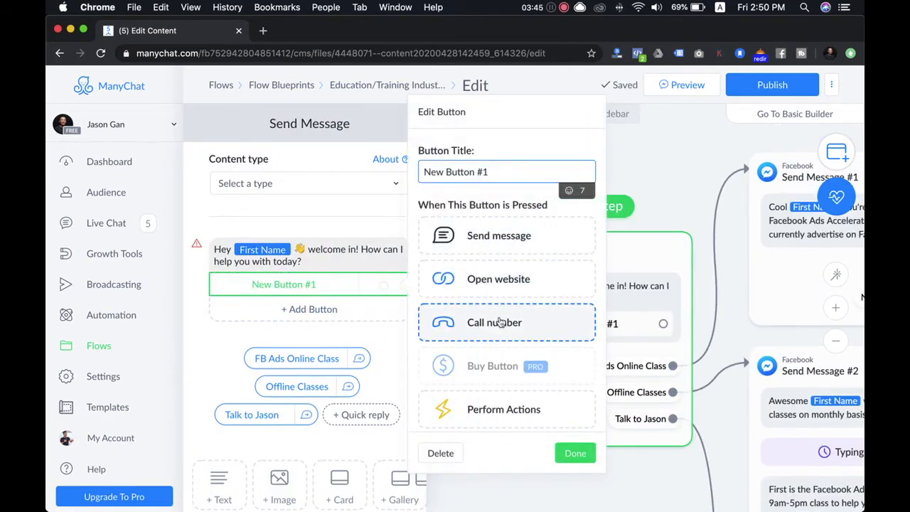
Review all the actions that can be assigned to the new button, and close its settings
scroll(500, 322, down, 5)
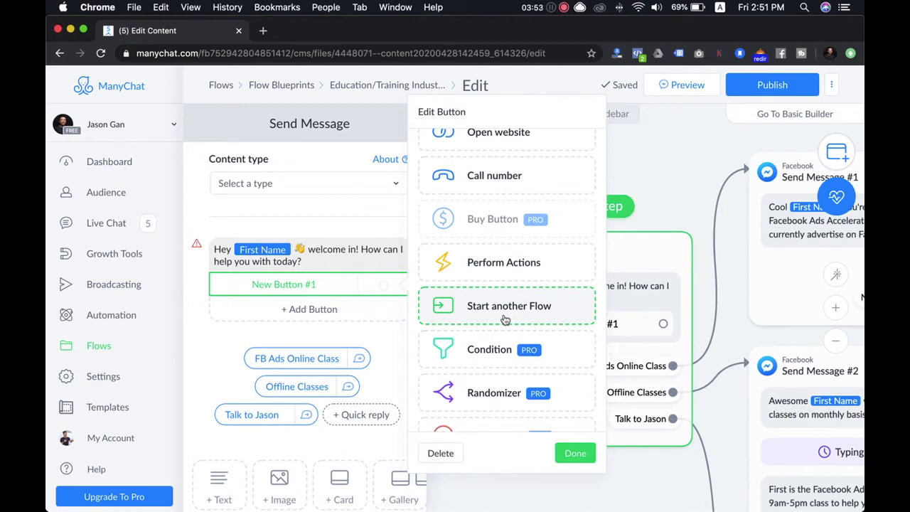
scroll(505, 320, down, 3)
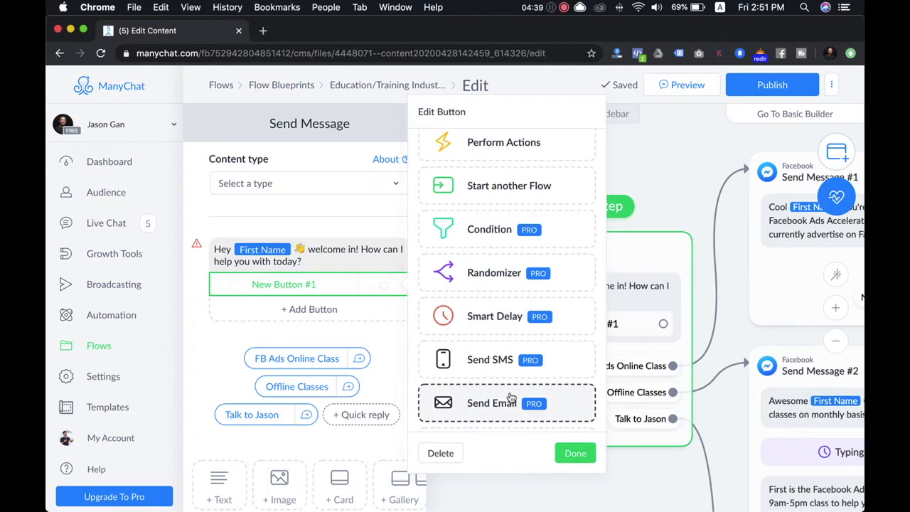
scroll(509, 400, down, 1)
scroll(502, 306, up, 5)
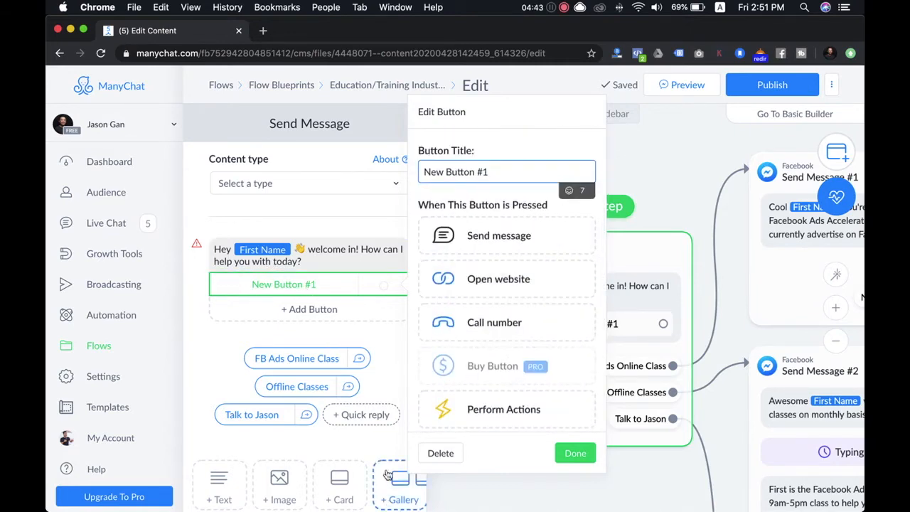
click(360, 441)
Review the actions available for a new quick reply on the starting message, and discard that reply
click(363, 415)
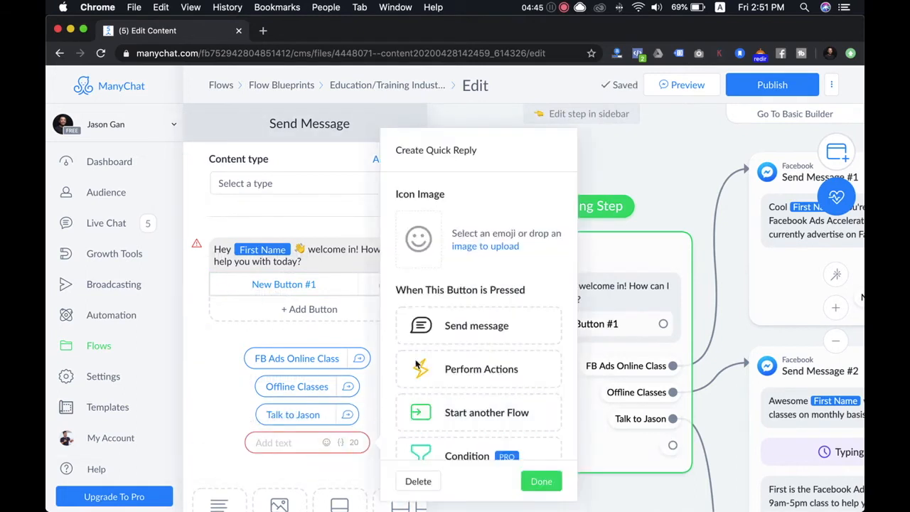
scroll(464, 375, down, 5)
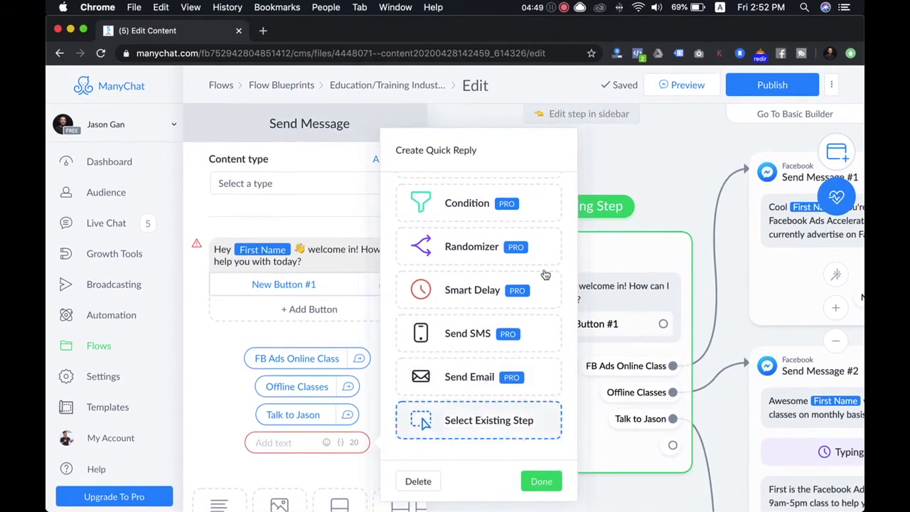
click(418, 482)
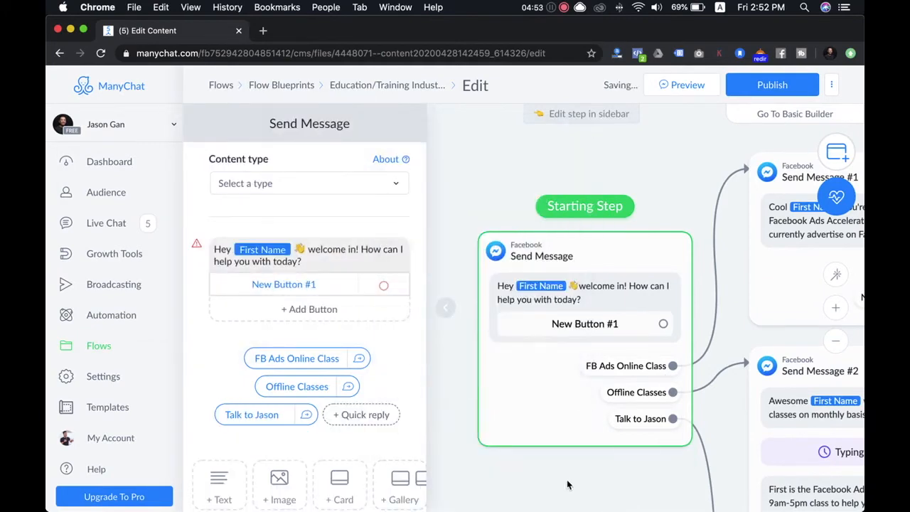
Collapse the message editor and trace the FB Ads Online Class branch through the replies of Send Message #1 to Send Message #8
scroll(570, 492, down, 2)
mouse_move(570, 493)
mouse_down()
mouse_move(484, 491)
mouse_move(562, 482)
mouse_up()
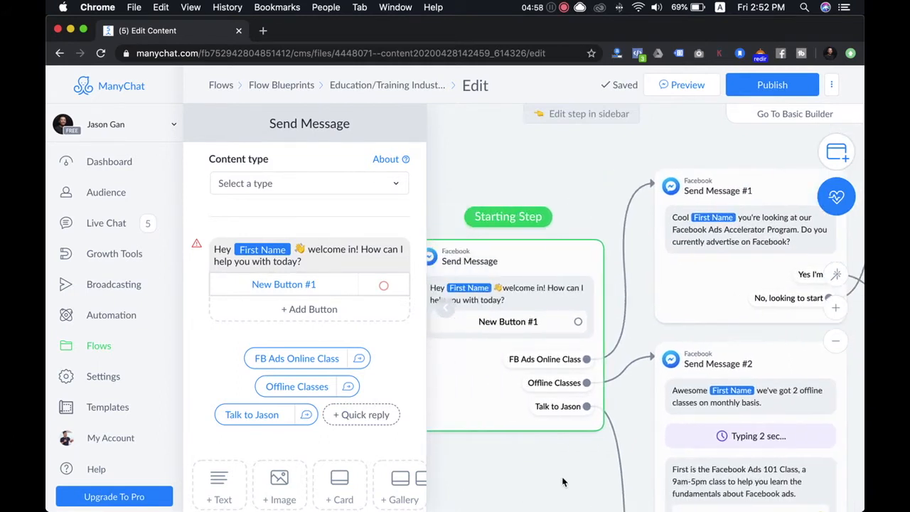
click(446, 307)
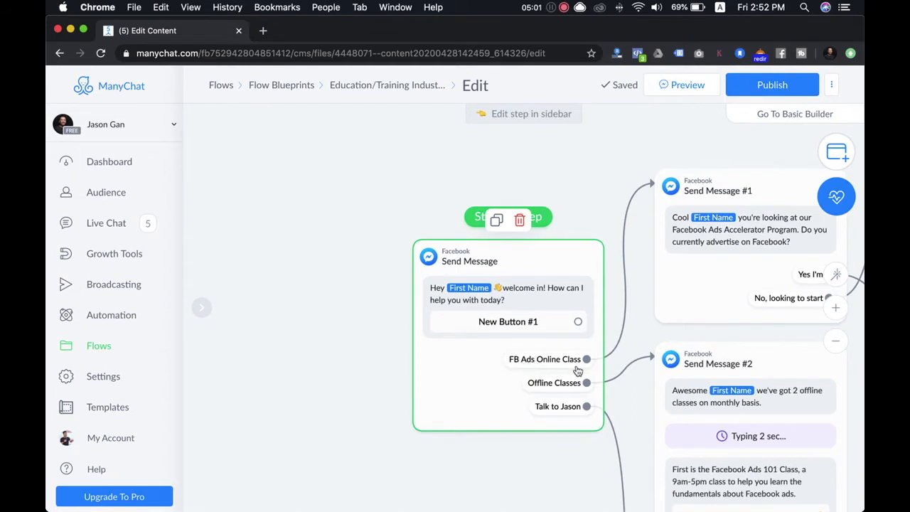
drag(585, 197, 277, 224)
scroll(610, 439, up, 3)
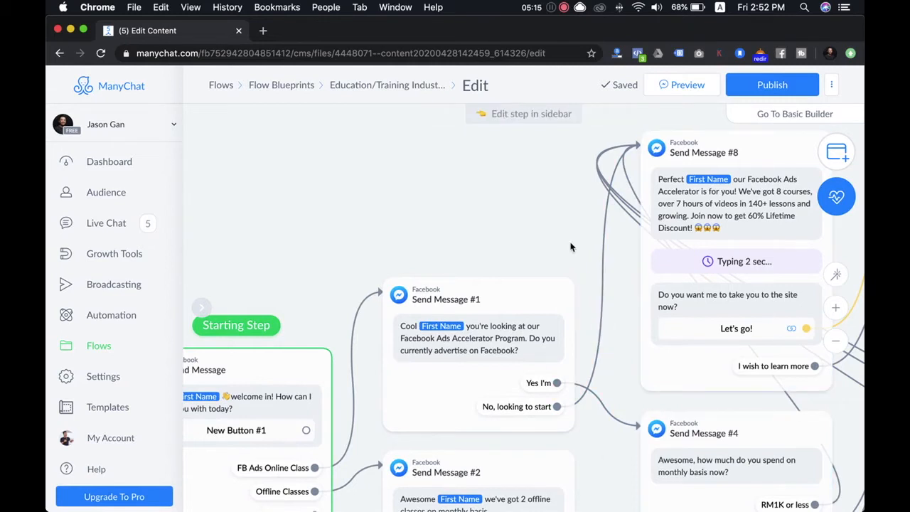
drag(575, 240, 488, 248)
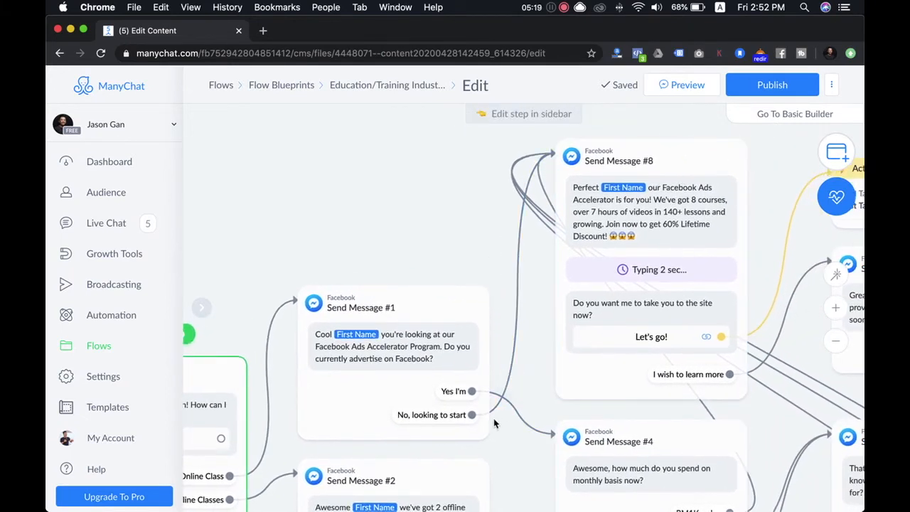
click(569, 235)
drag(552, 292, 503, 296)
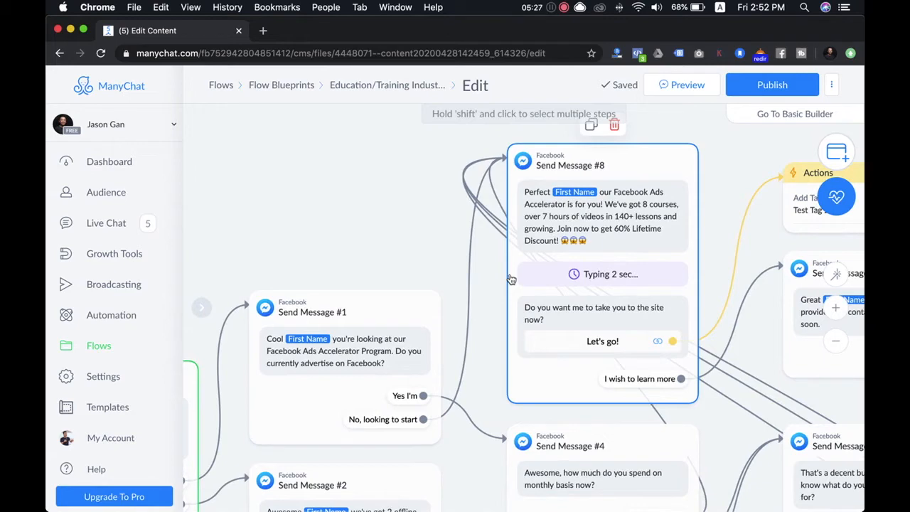
click(409, 404)
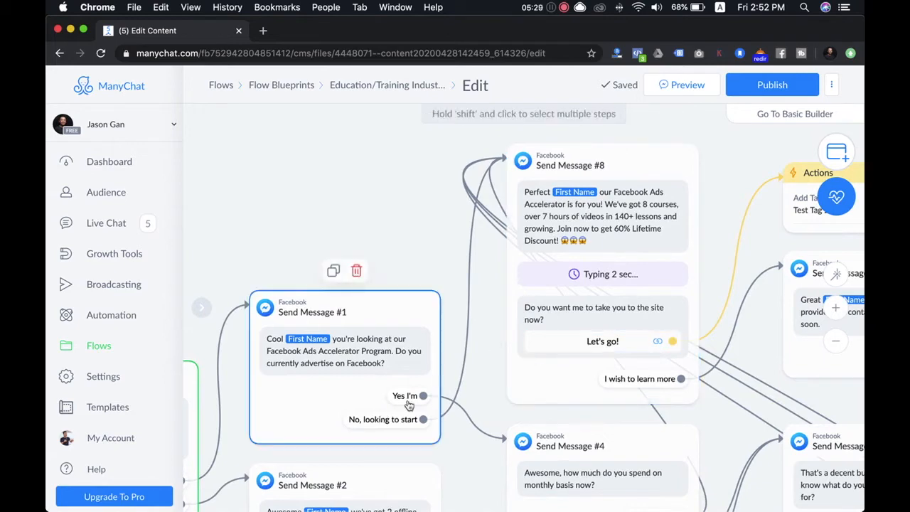
Examine the monthly-spend replies of Send Message #4 and trace their connections to Send Message #8 and Send Message #6
drag(484, 365, 345, 258)
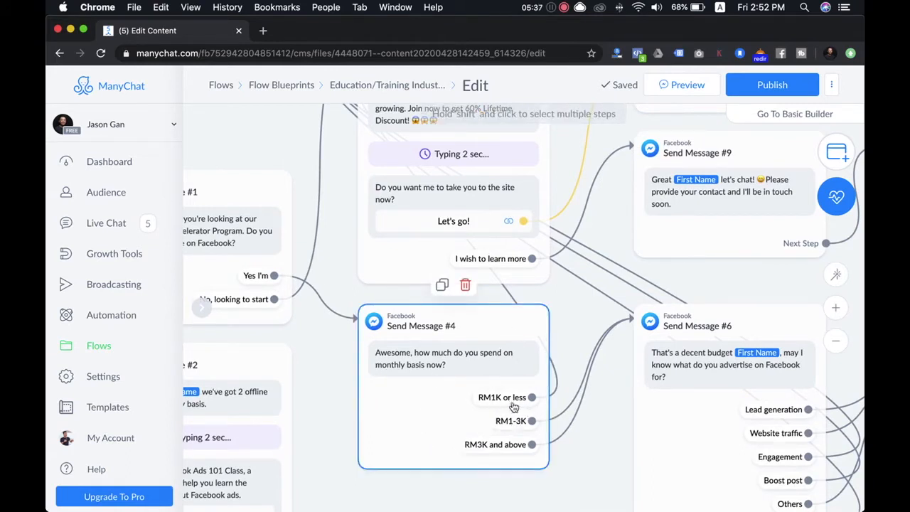
drag(569, 325, 579, 409)
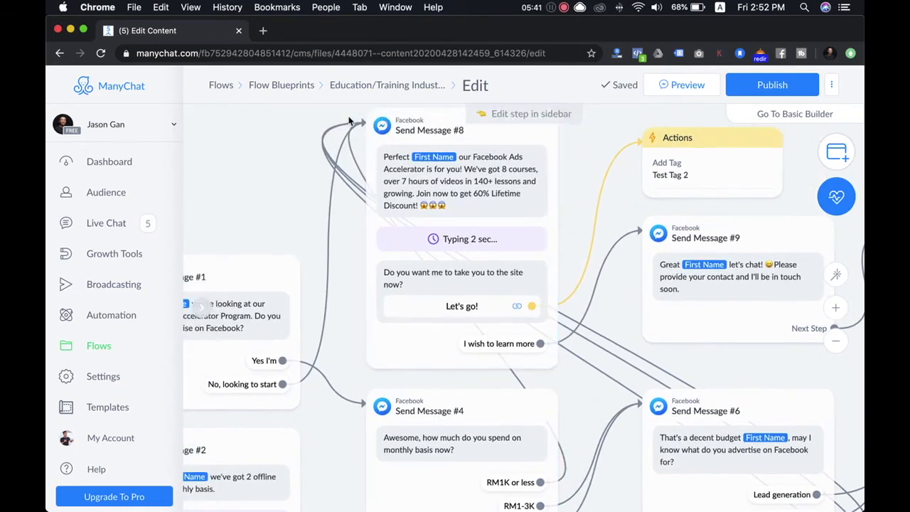
scroll(548, 356, down, 4)
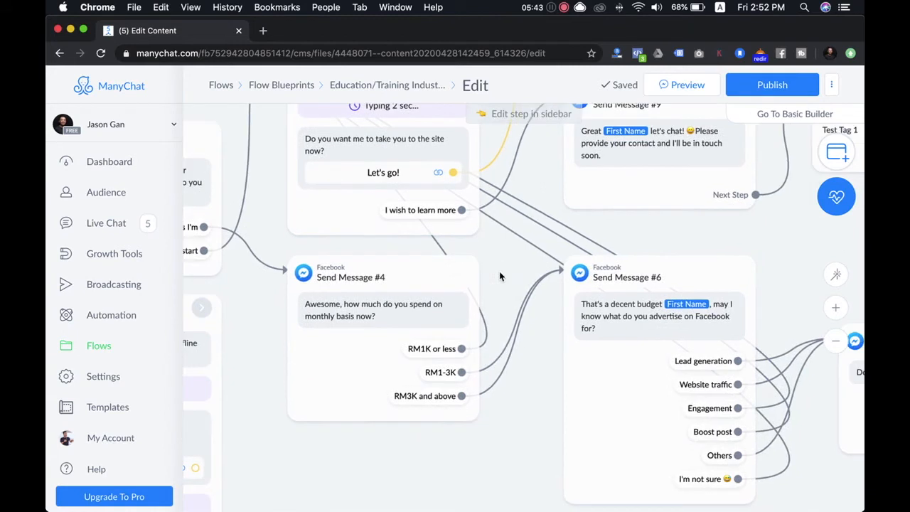
drag(481, 419, 360, 392)
scroll(474, 384, left, 3)
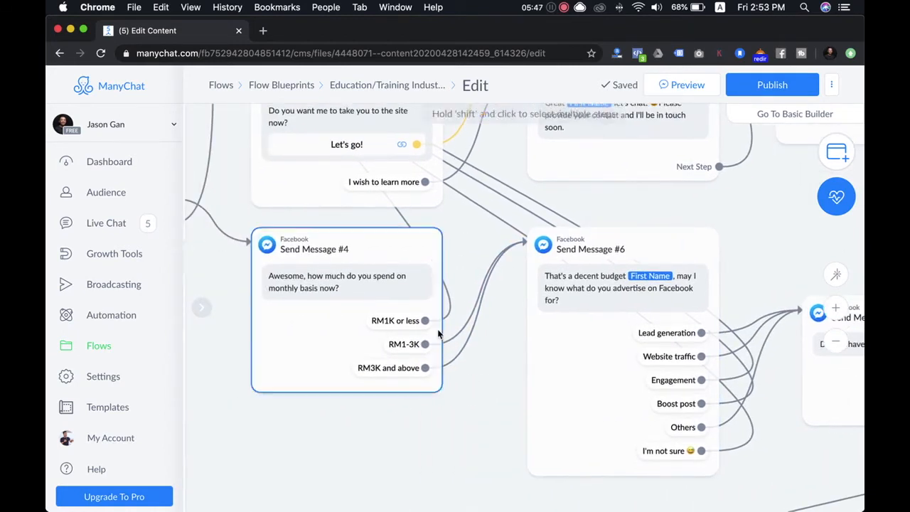
scroll(377, 380, right, 4)
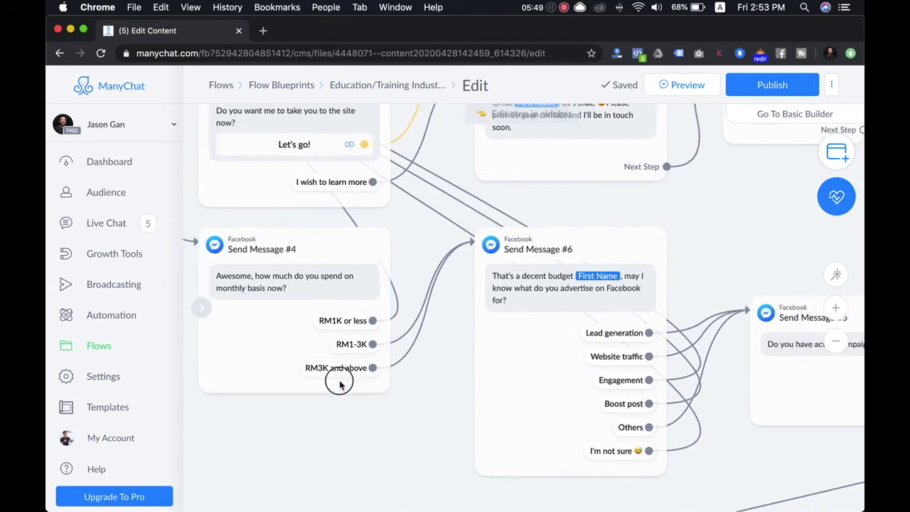
Examine the advertising-purpose replies of Send Message #6 and trace where they connect, including to Send Message #5
drag(653, 460, 598, 434)
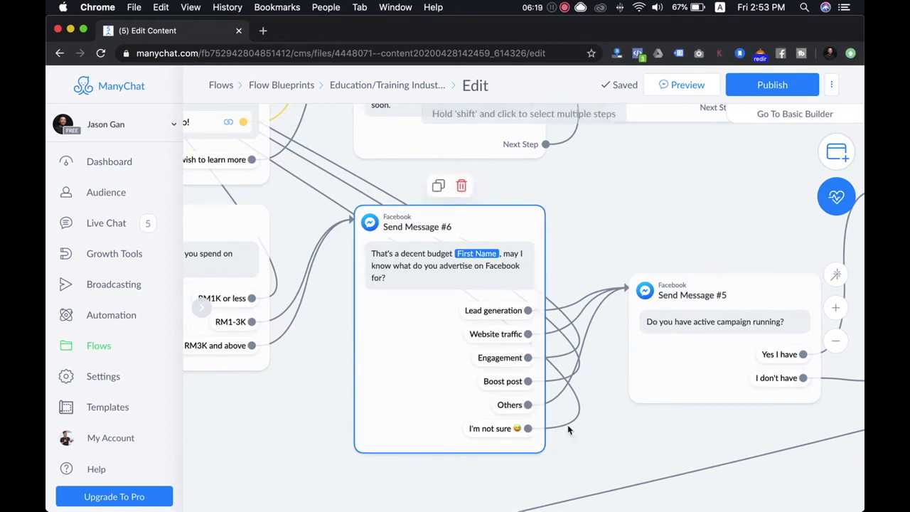
drag(684, 420, 613, 412)
click(630, 339)
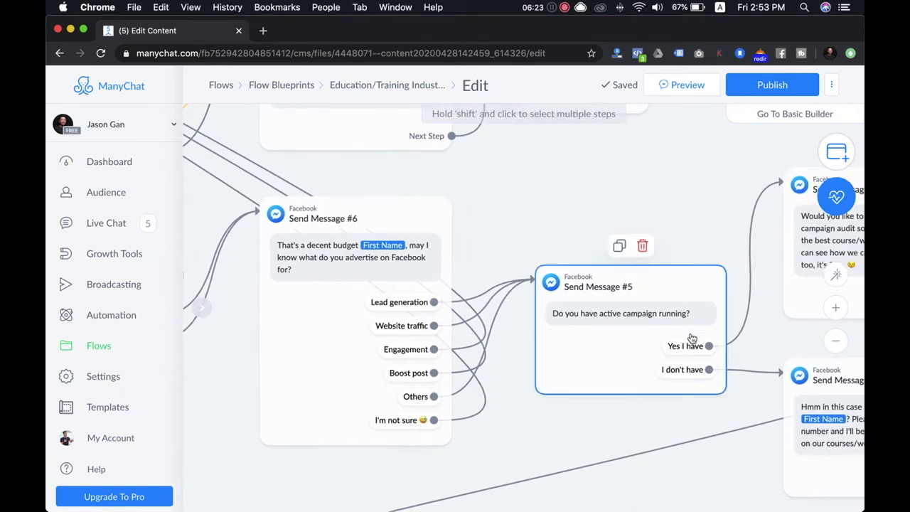
drag(615, 420, 679, 420)
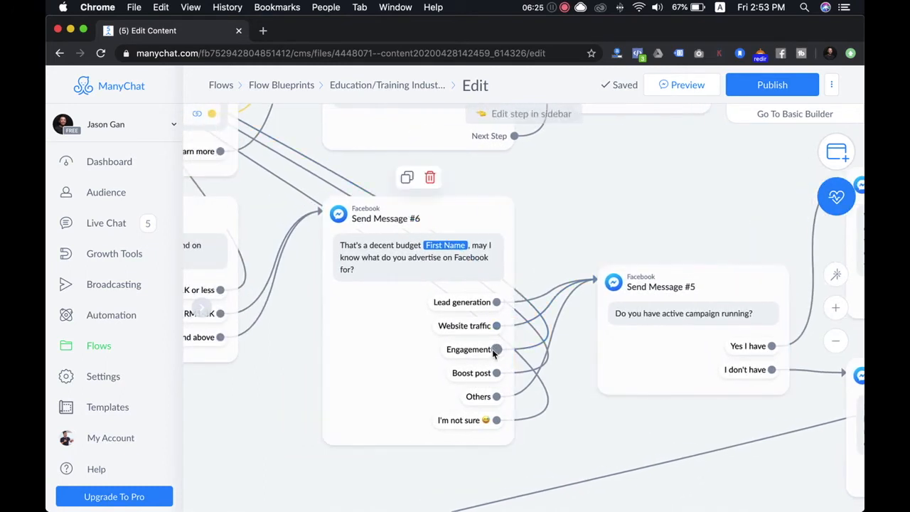
click(497, 381)
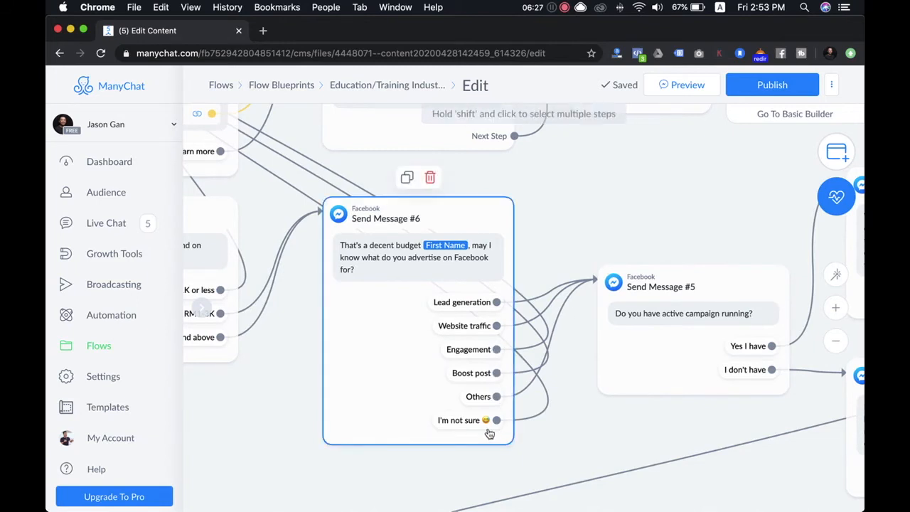
click(523, 441)
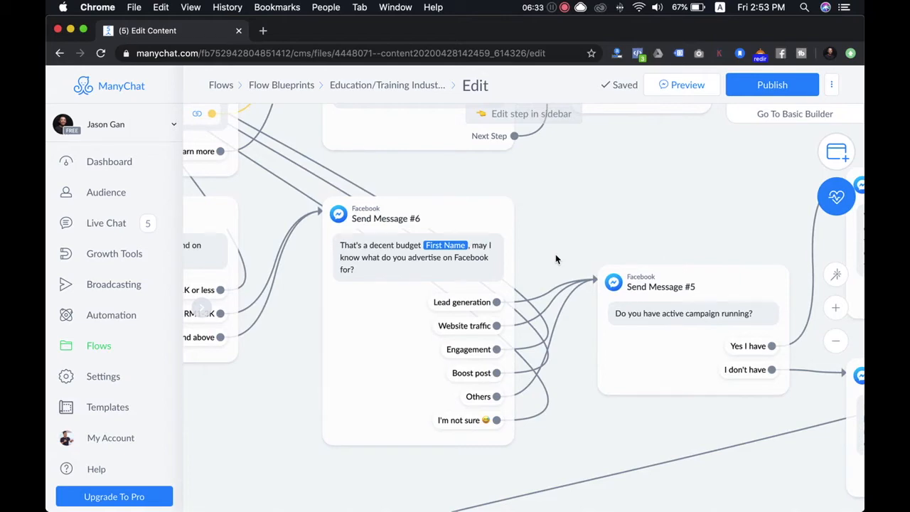
Trace the "Let's go!" and "I wish to learn more" options of Send Message #8 to the Actions step and Send Message #9
scroll(554, 227, up, 3)
scroll(554, 227, down, 3)
scroll(555, 231, down, 2)
drag(556, 231, 708, 316)
mouse_move(704, 434)
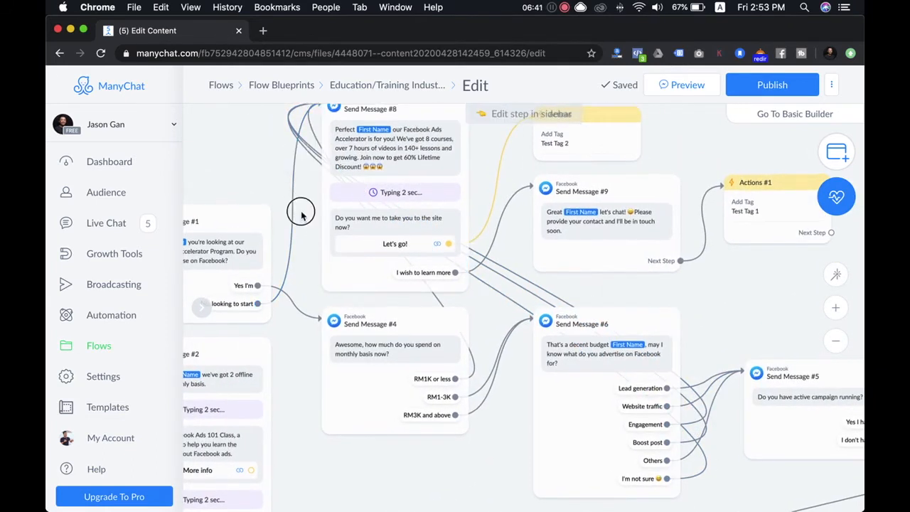
drag(301, 209, 301, 258)
click(366, 198)
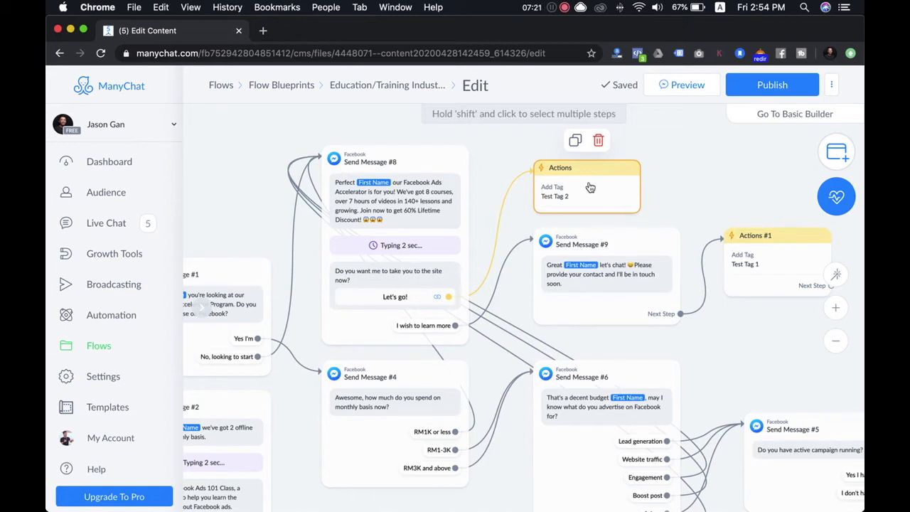
click(555, 264)
click(418, 330)
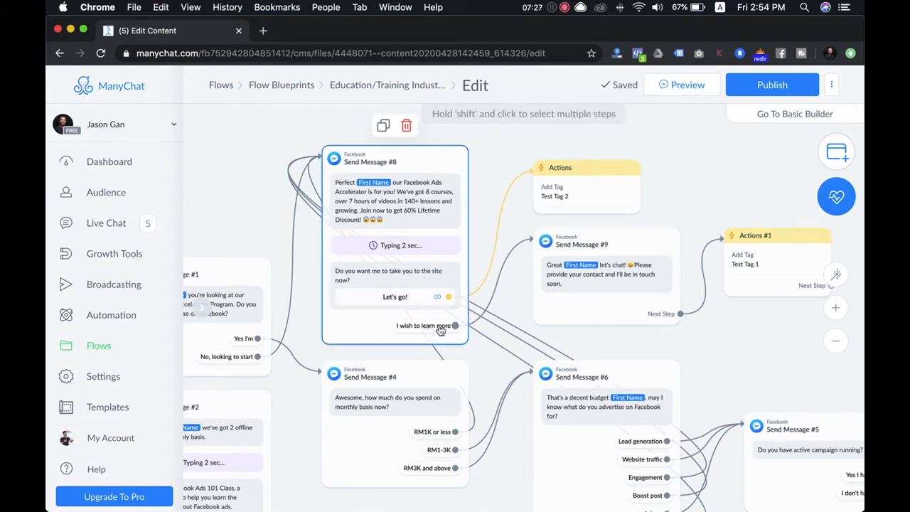
click(565, 295)
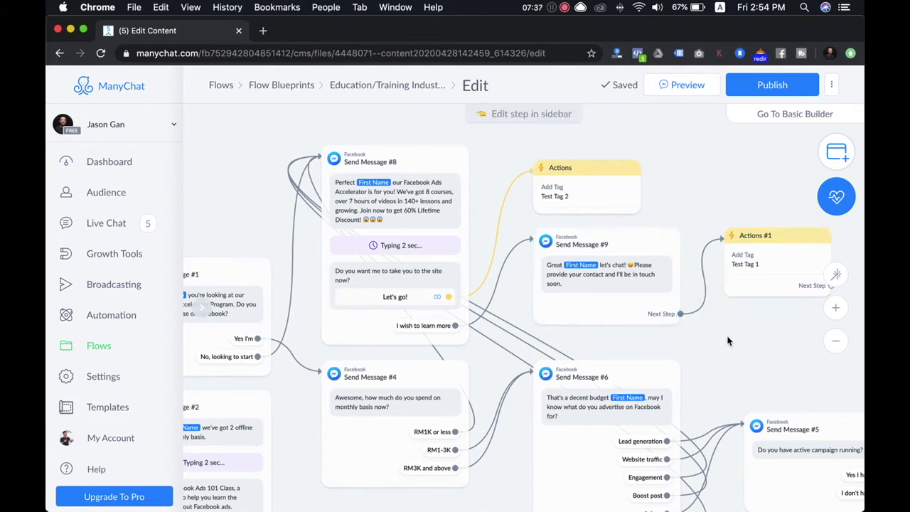
Examine the tags added by the Actions step and by Actions #1 following Send Message #9
scroll(728, 341, down, 1)
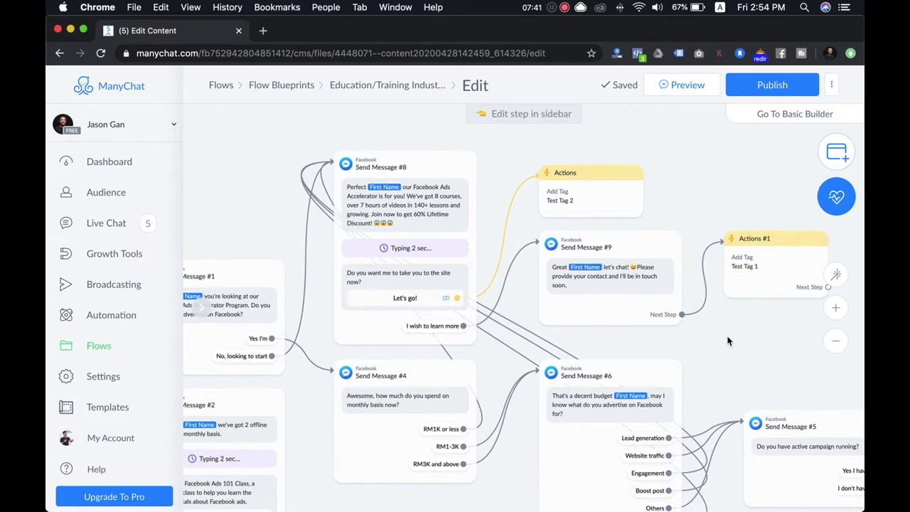
scroll(729, 342, up, 2)
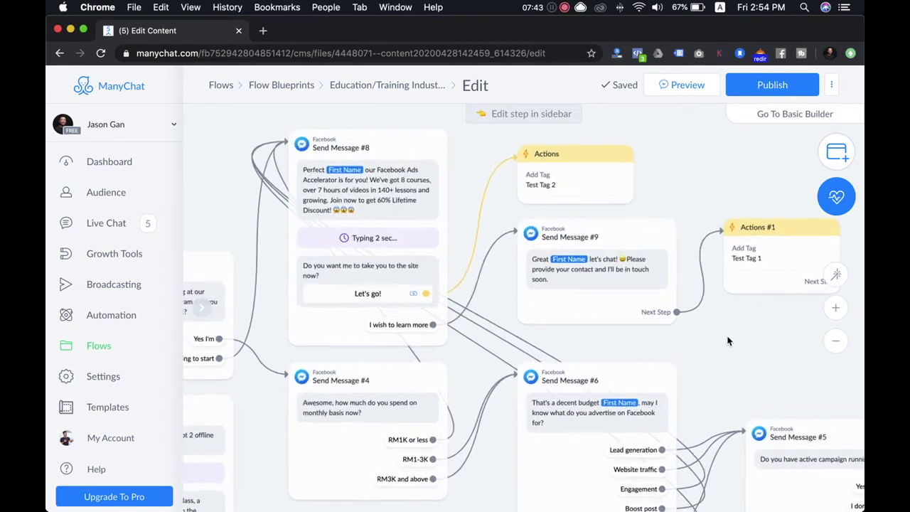
drag(735, 328, 581, 335)
mouse_move(382, 188)
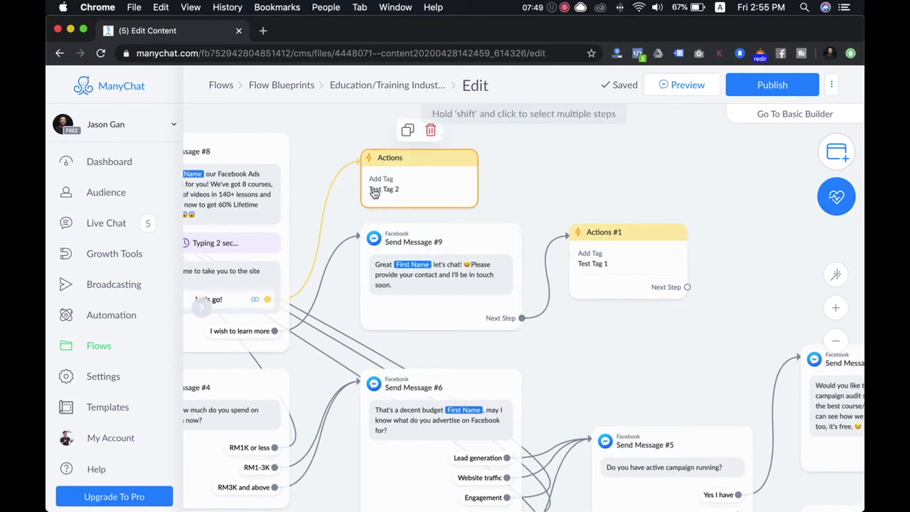
mouse_move(620, 287)
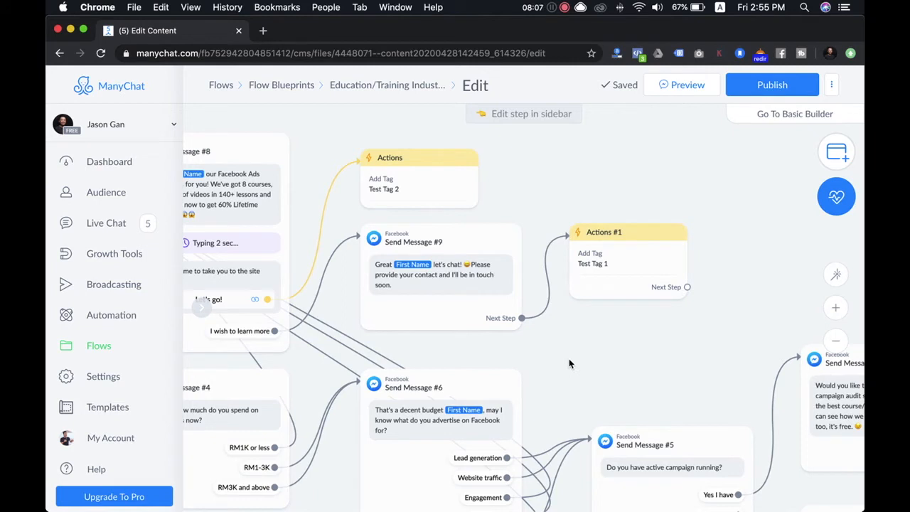
Review the list of further actions available for the Actions step with Test Tag 2, and close its settings
click(428, 179)
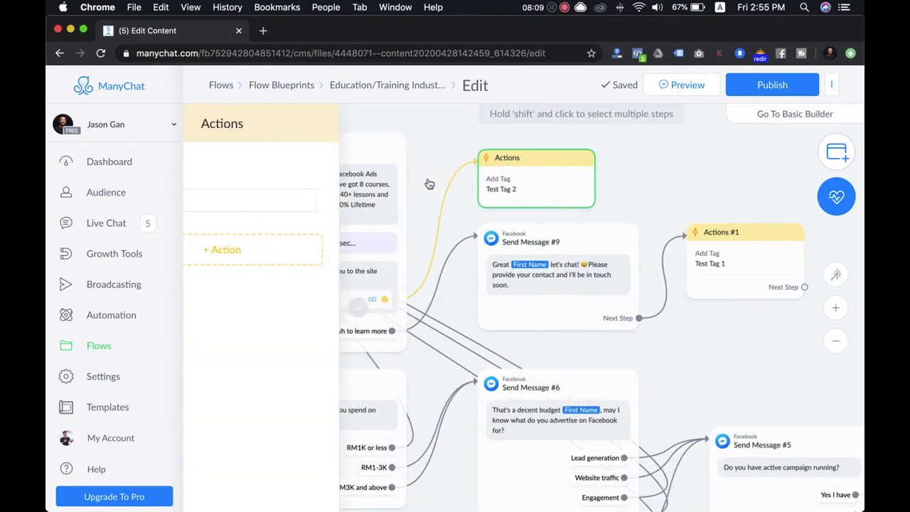
click(318, 249)
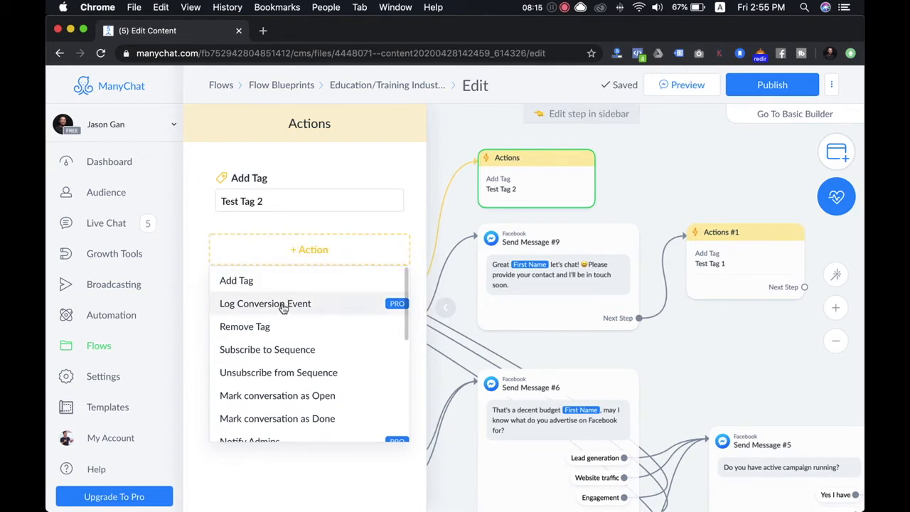
scroll(284, 307, down, 2)
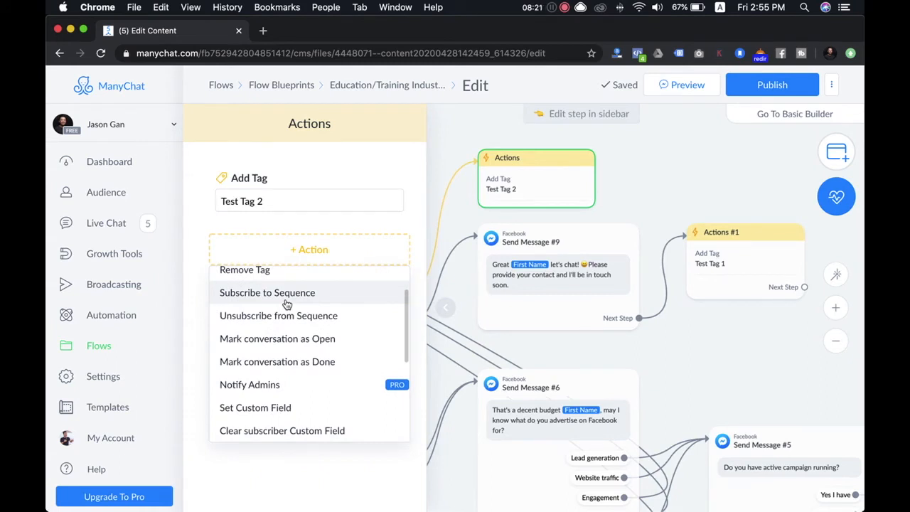
scroll(287, 305, up, 2)
click(466, 214)
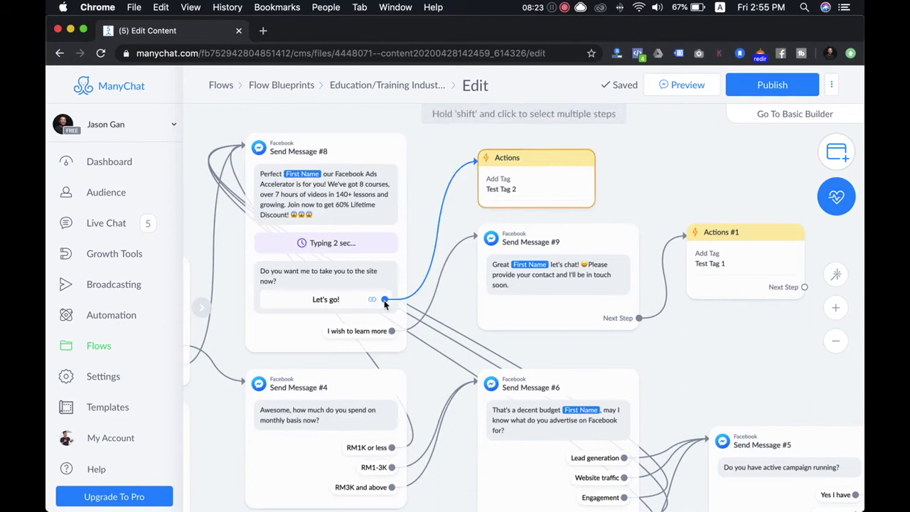
Add a Subscribe to Sequence action using 3 Metrics Sequence to the Actions step with Test Tag 2
click(535, 178)
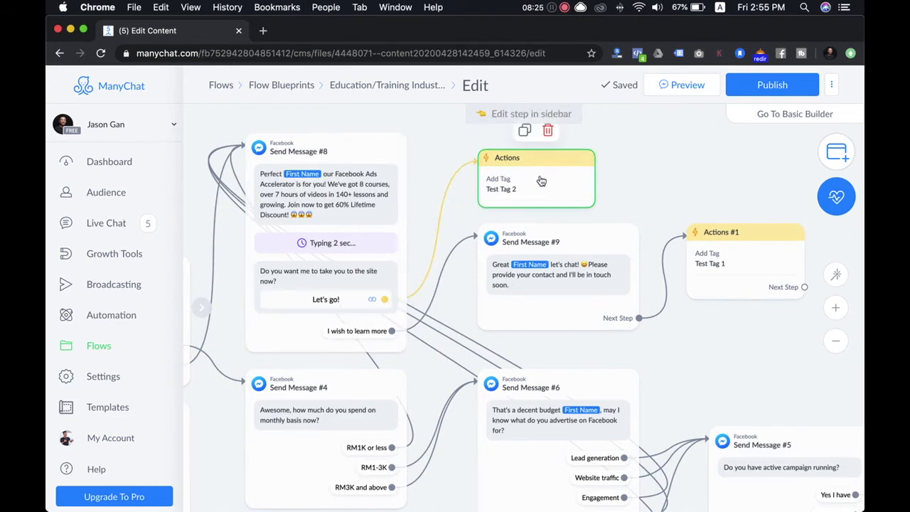
click(536, 182)
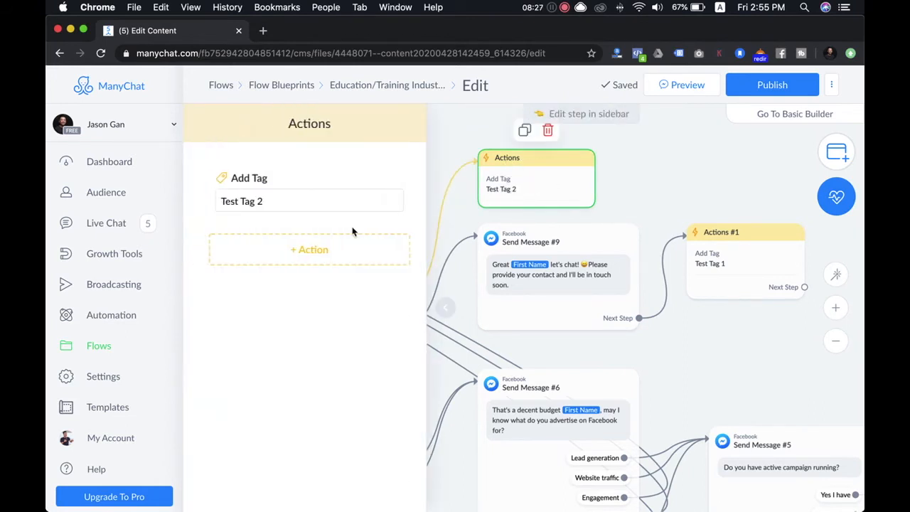
click(346, 249)
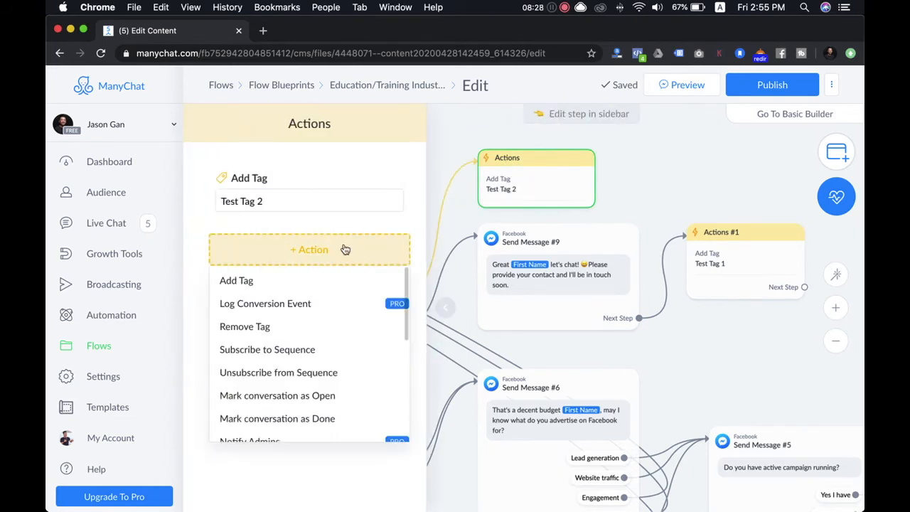
click(284, 350)
click(303, 263)
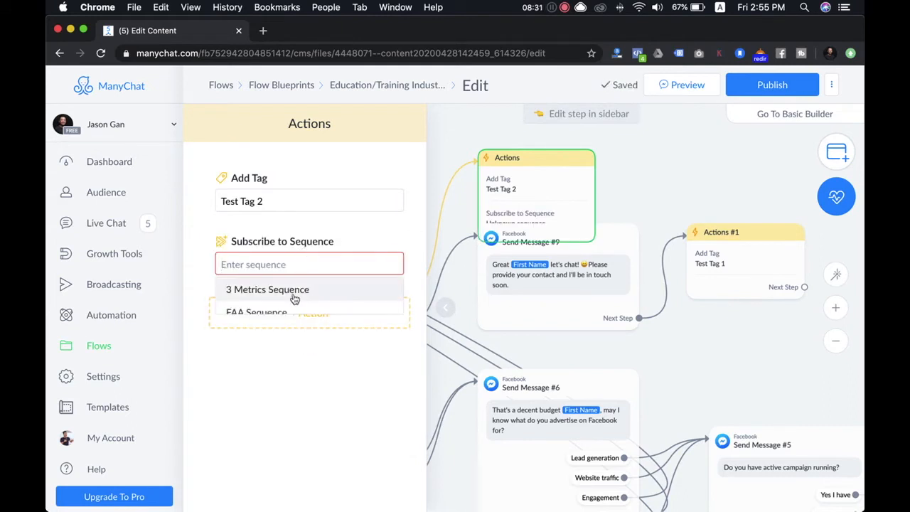
click(296, 289)
Move the expanded Actions step up clear of Send Message #9, recheck its chosen sequence, and close its settings
drag(579, 182, 582, 150)
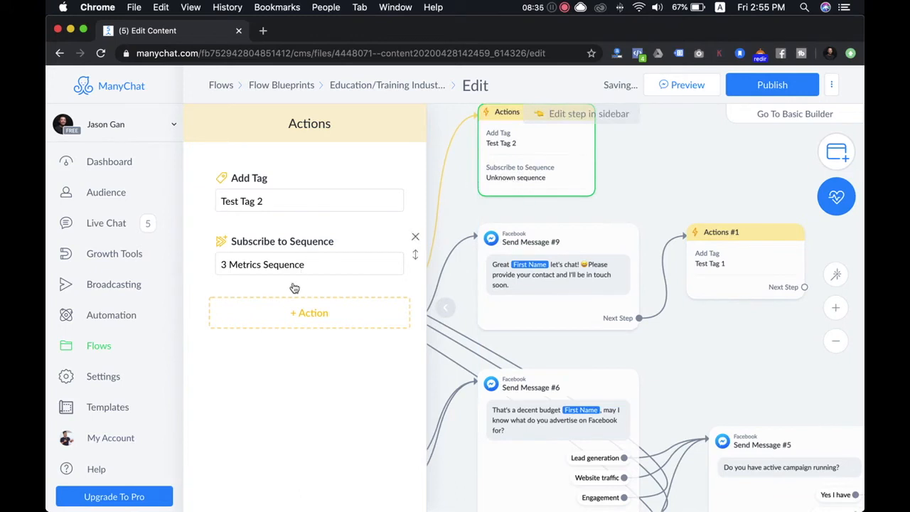
click(585, 207)
click(558, 176)
click(353, 264)
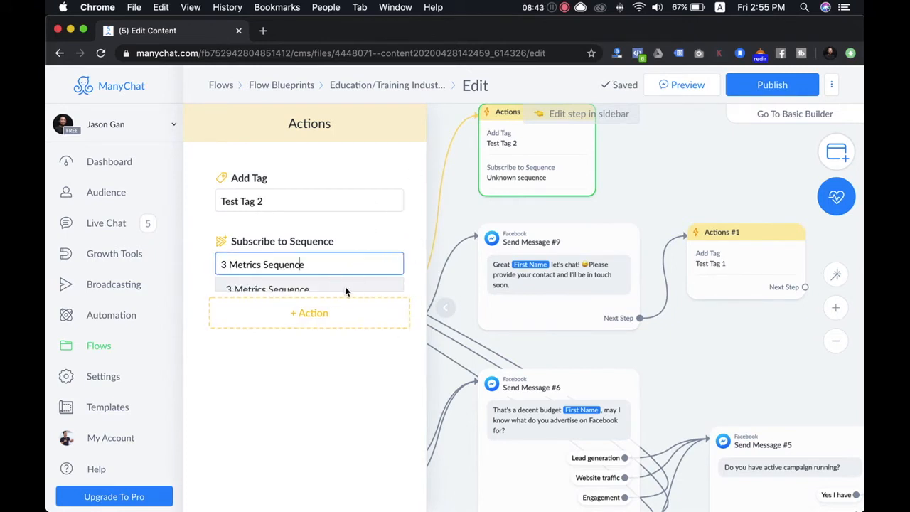
click(315, 414)
click(636, 163)
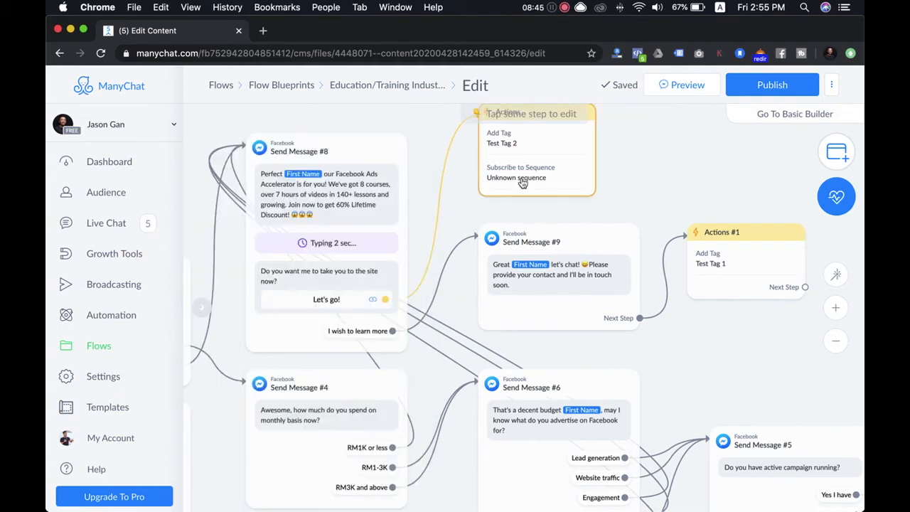
click(637, 176)
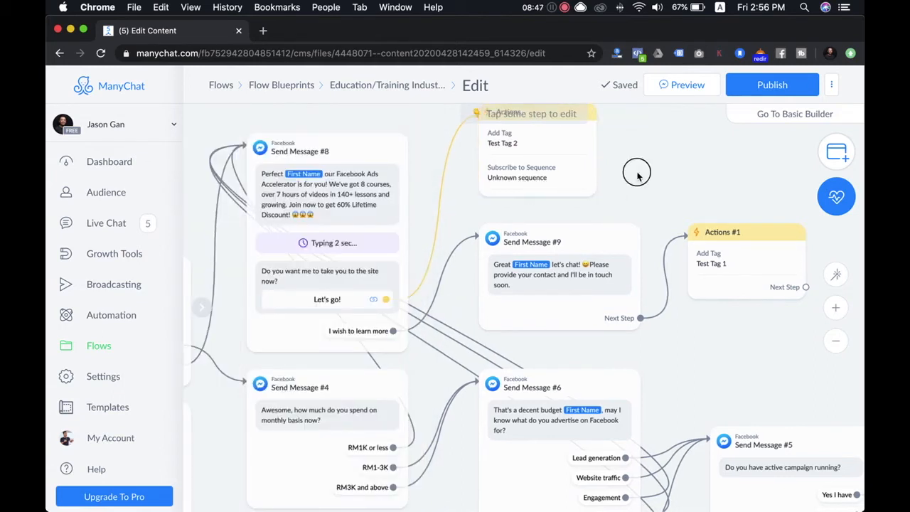
drag(637, 175, 573, 281)
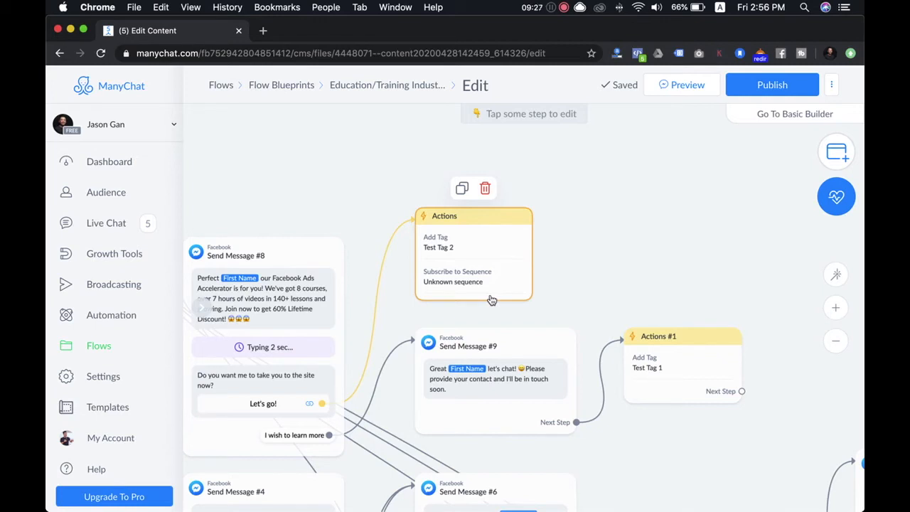
Examine the active-campaign question in Send Message #5 and trace its two replies to Send Message #10 and Send Message #11
scroll(606, 275, down, 5)
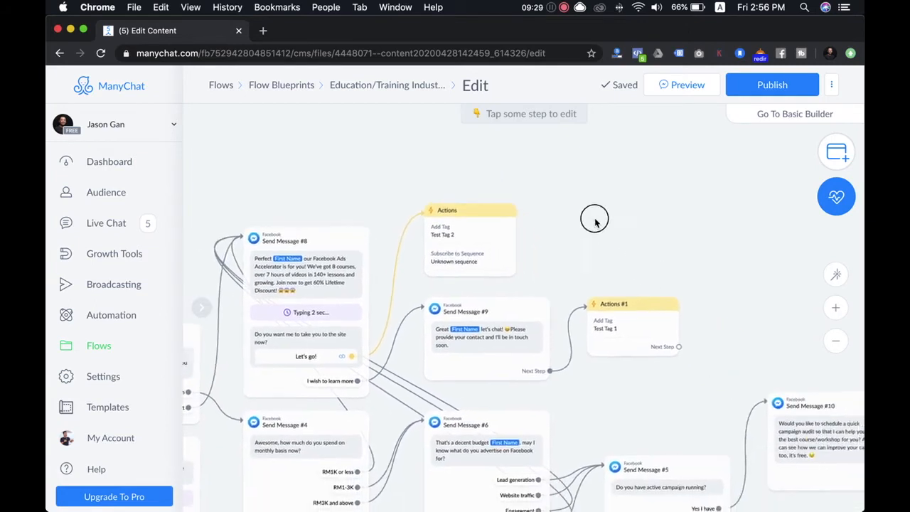
scroll(595, 221, down, 3)
drag(557, 333, 500, 248)
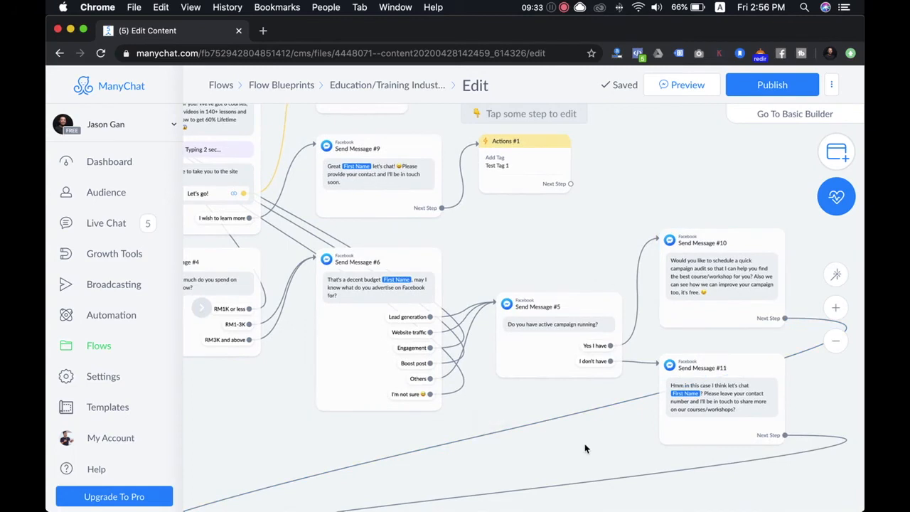
scroll(585, 449, up, 2)
drag(552, 398, 461, 433)
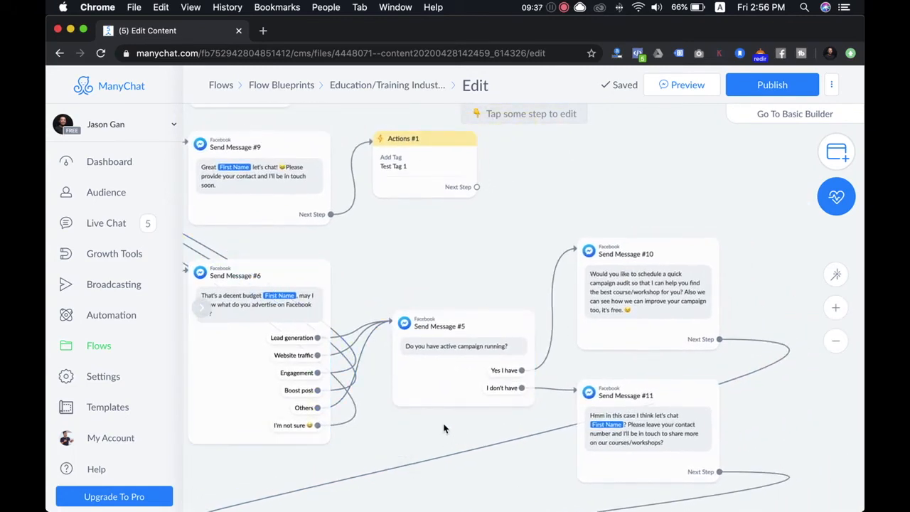
scroll(444, 428, up, 3)
click(503, 439)
drag(503, 439, 412, 443)
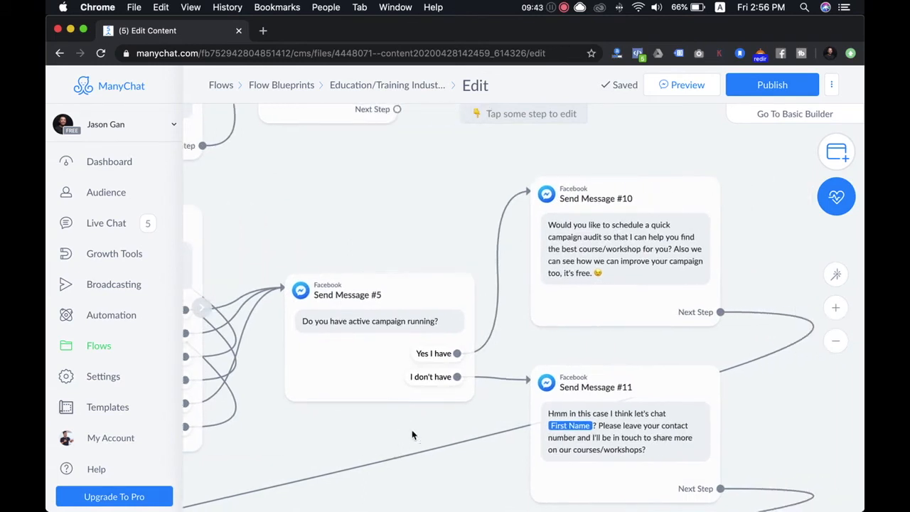
mouse_move(357, 339)
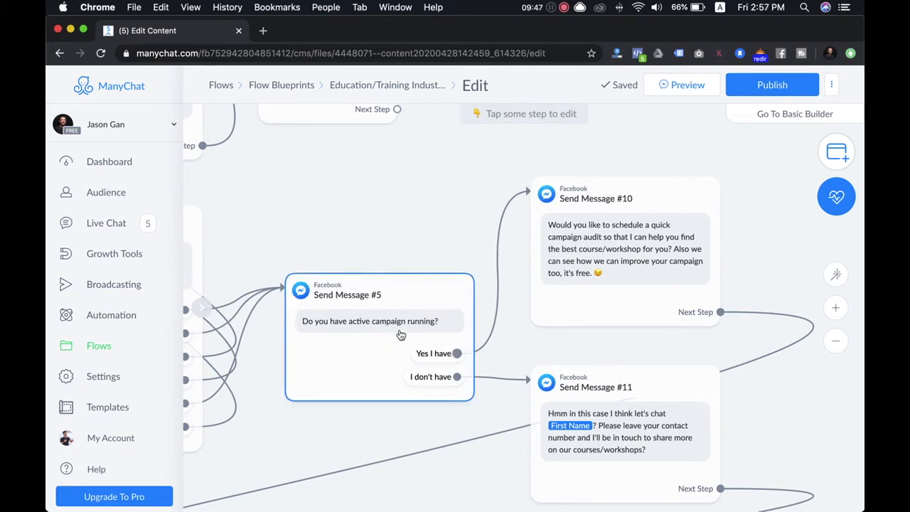
mouse_move(606, 233)
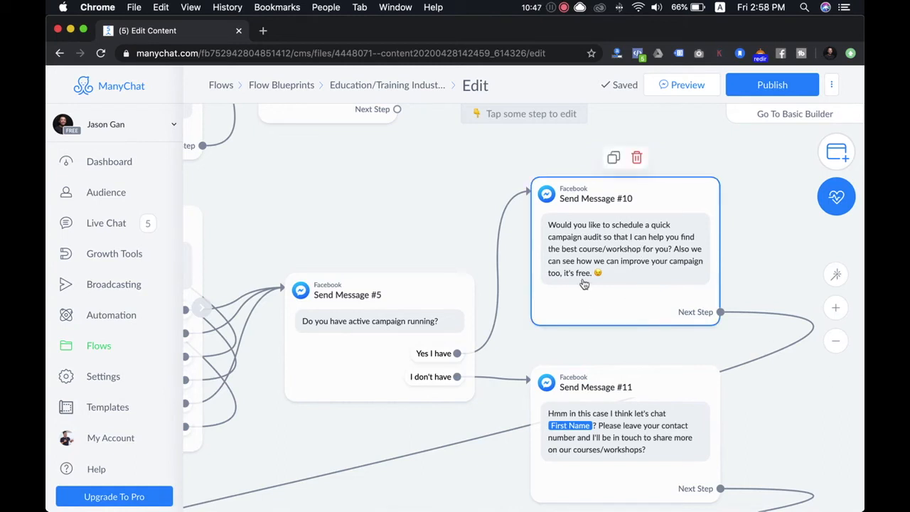
Read the contact request in Send Message #11 and inspect the Next Step connections leaving Send Message #10 and Send Message #11
scroll(498, 271, down, 5)
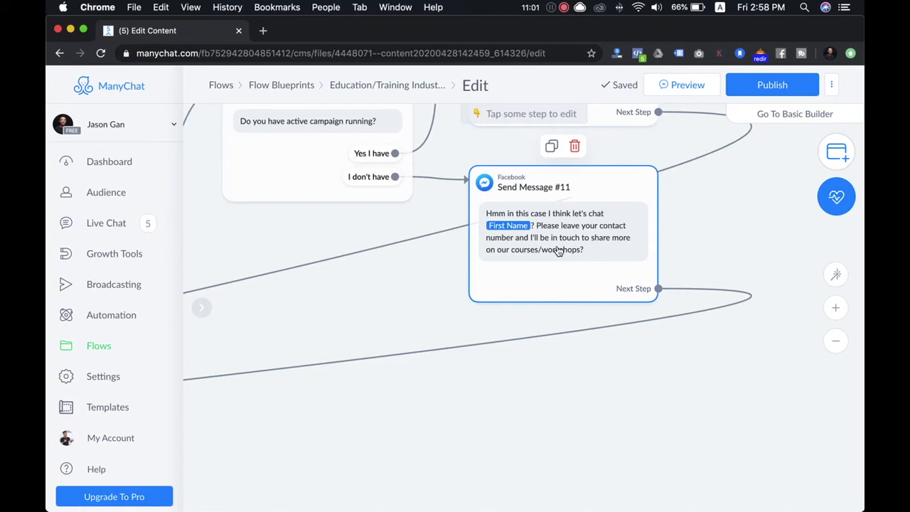
scroll(492, 368, down, 5)
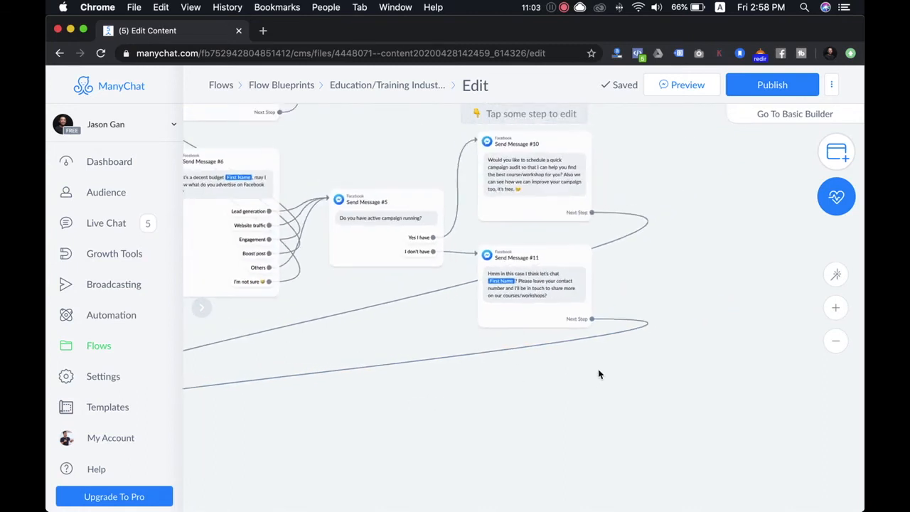
drag(420, 360, 532, 414)
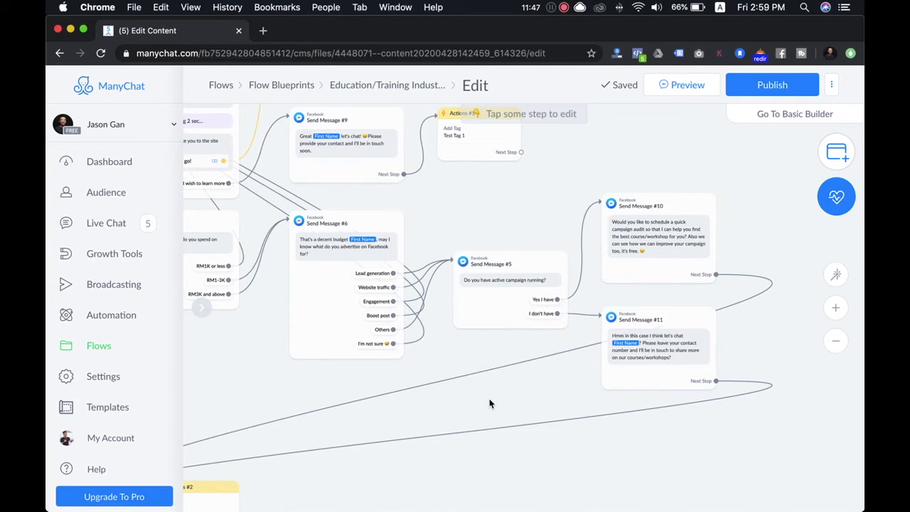
Attach a new Actions step to the Next Step of Actions #2, which adds the lead tag
drag(525, 471, 679, 369)
scroll(617, 373, down, 2)
scroll(589, 372, right, 5)
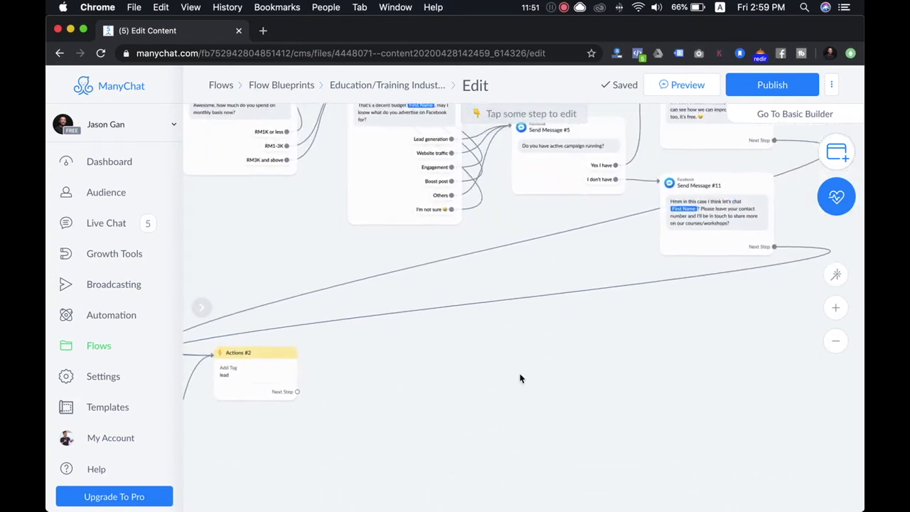
scroll(384, 384, left, 2)
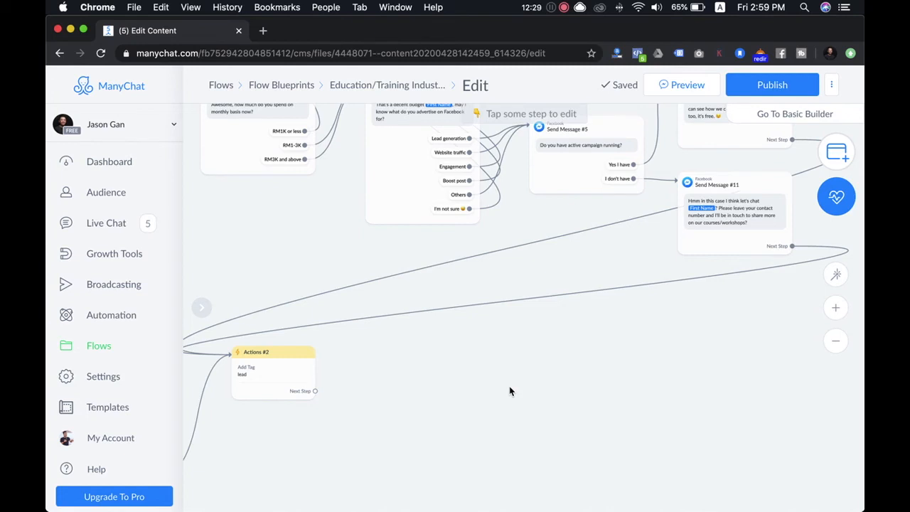
scroll(469, 408, left, 10)
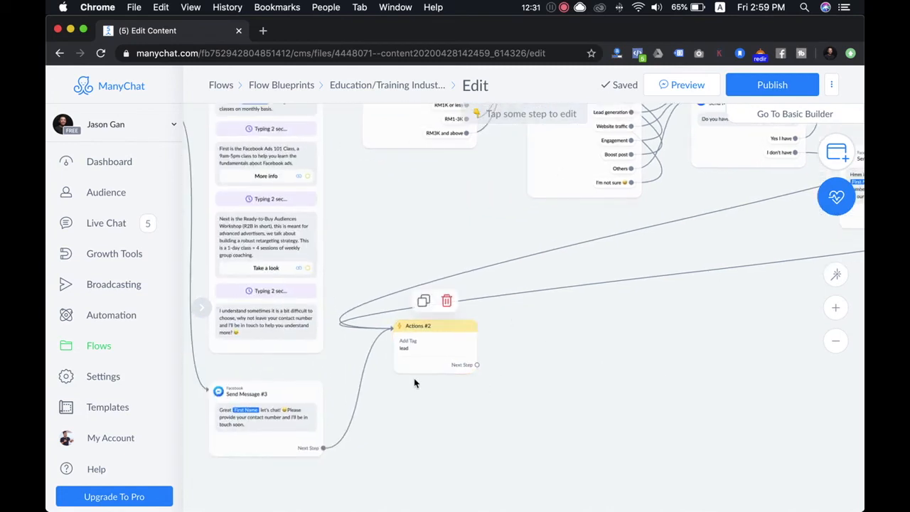
click(476, 366)
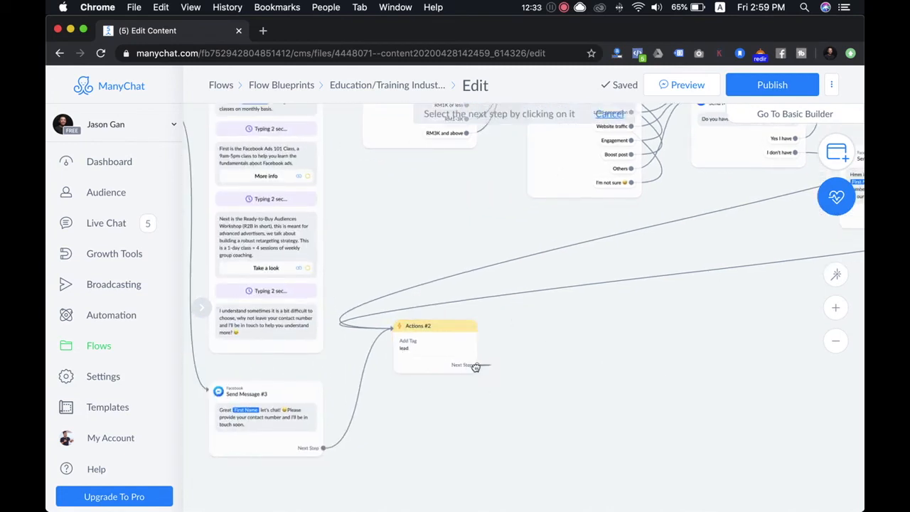
click(494, 389)
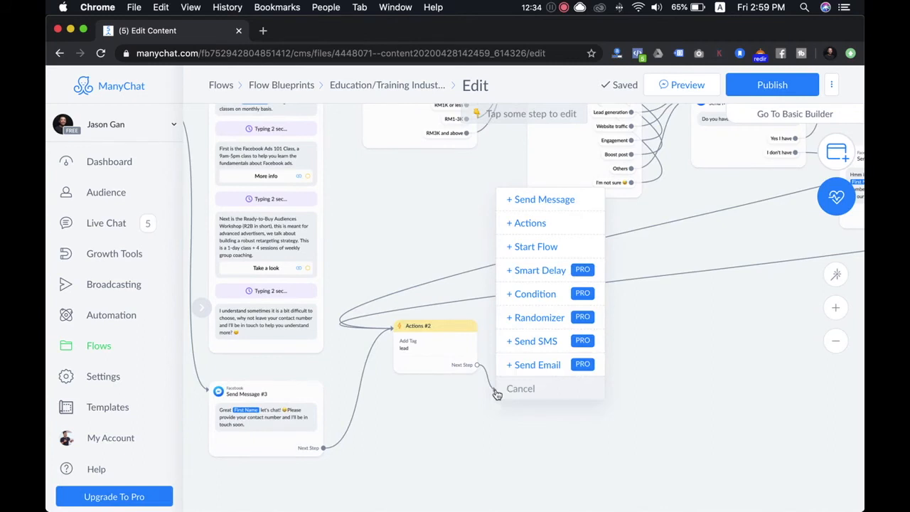
click(544, 221)
Add a Subscribe to Sequence action using 3 Metrics Sequence to the new Actions step and close its settings
click(313, 180)
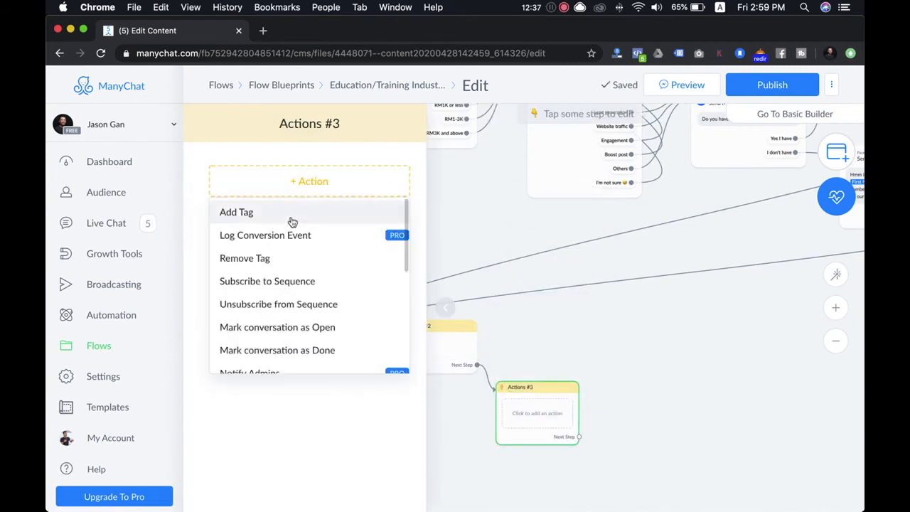
click(285, 283)
click(306, 204)
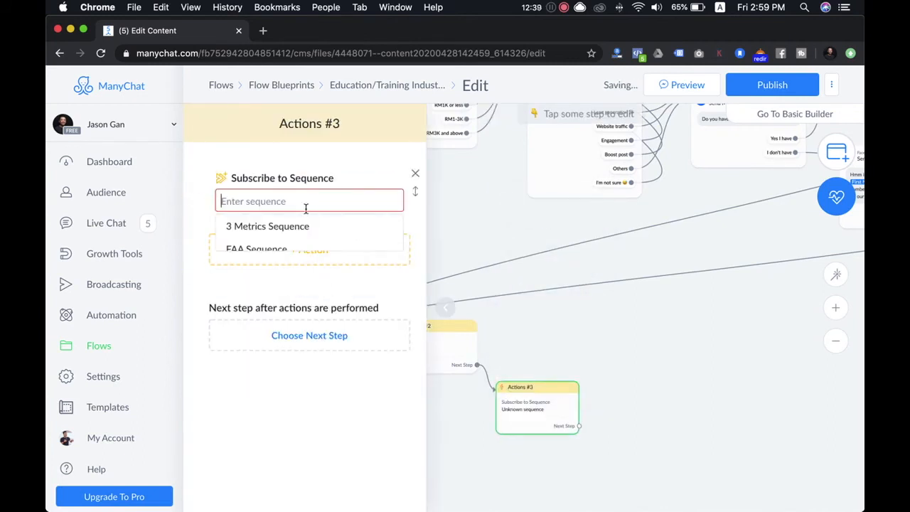
click(301, 226)
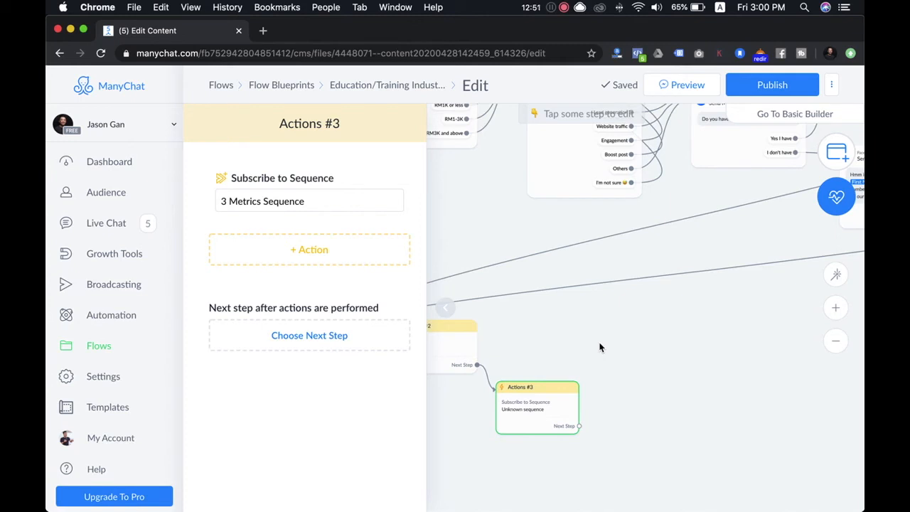
click(599, 347)
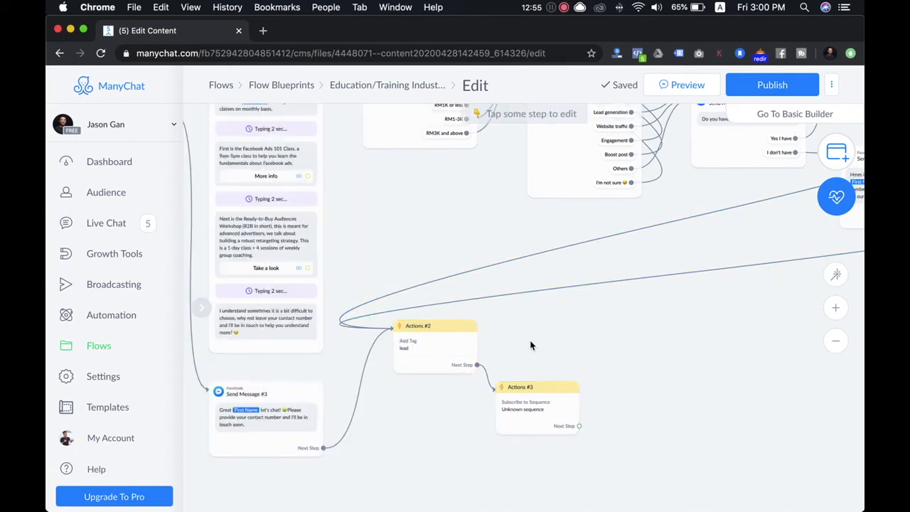
Trace the starting message's third reply through Send Message #3 to the lead tag in Actions #2 and the sequence subscription in Actions #3
mouse_move(438, 347)
mouse_move(556, 418)
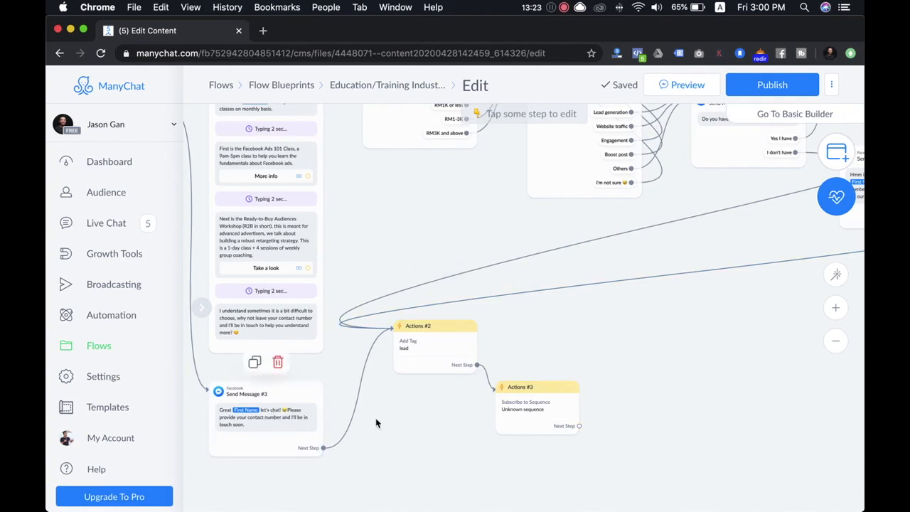
scroll(514, 463, left, 5)
scroll(498, 456, up, 4)
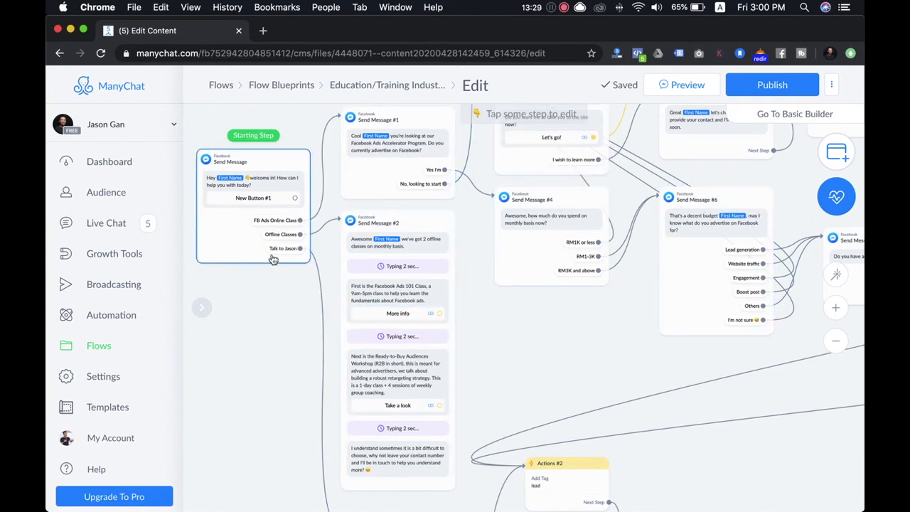
scroll(283, 332, down, 4)
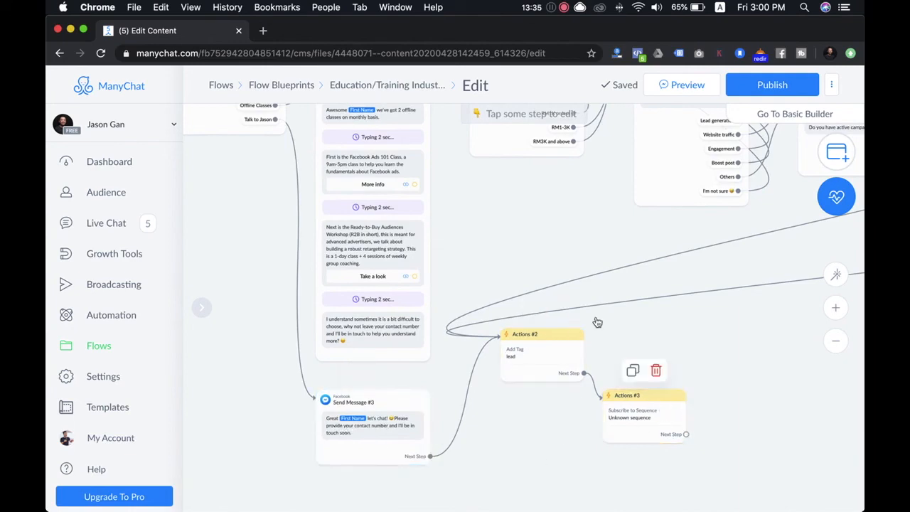
drag(515, 192, 512, 370)
drag(493, 415, 493, 319)
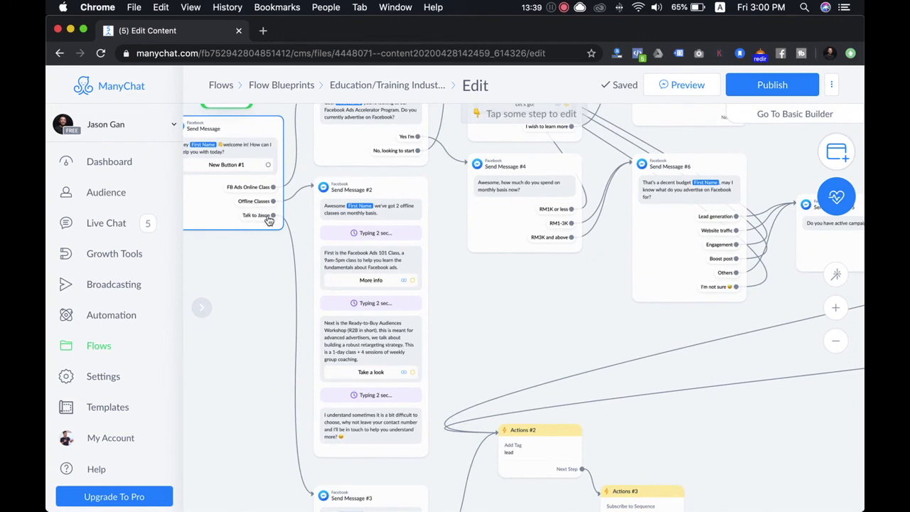
mouse_move(290, 234)
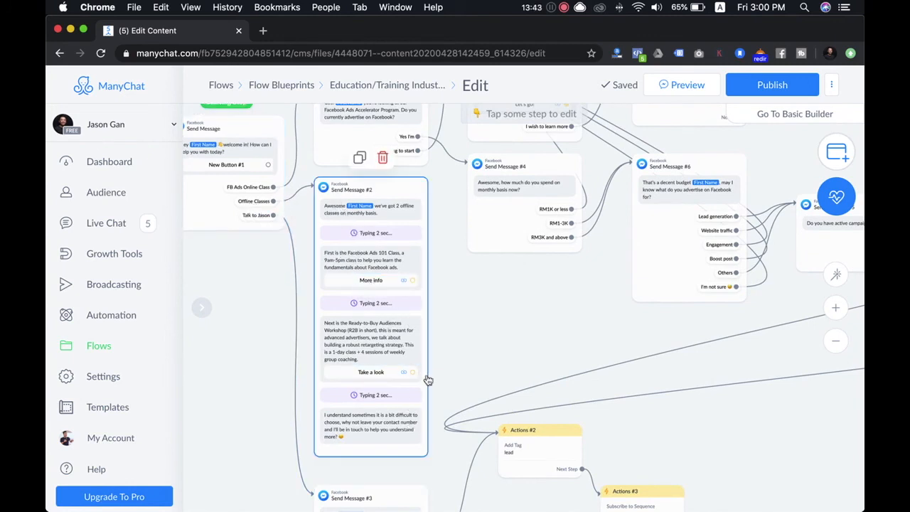
Review the offline class offers in Send Message #2 and the overall flow from the Starting Step through the online class branches
scroll(462, 306, up, 2)
scroll(460, 313, down, 2)
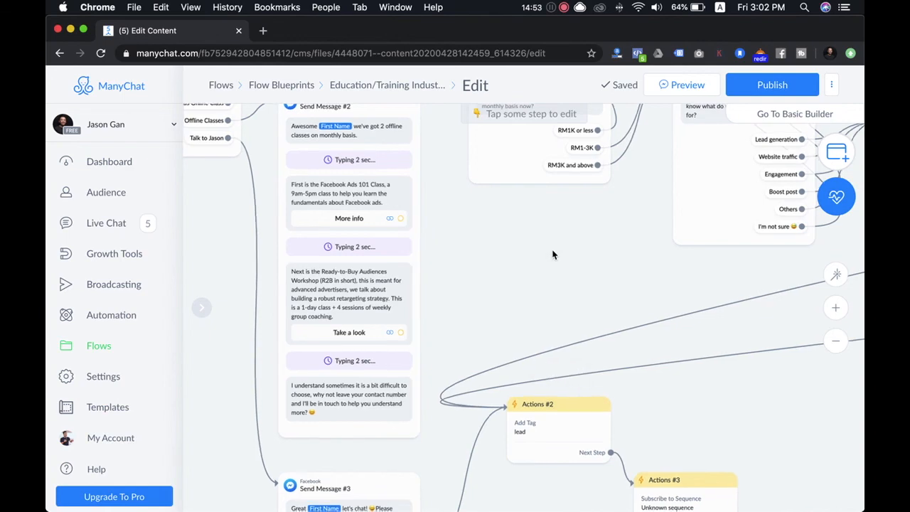
scroll(553, 256, down, 5)
drag(546, 274, 528, 387)
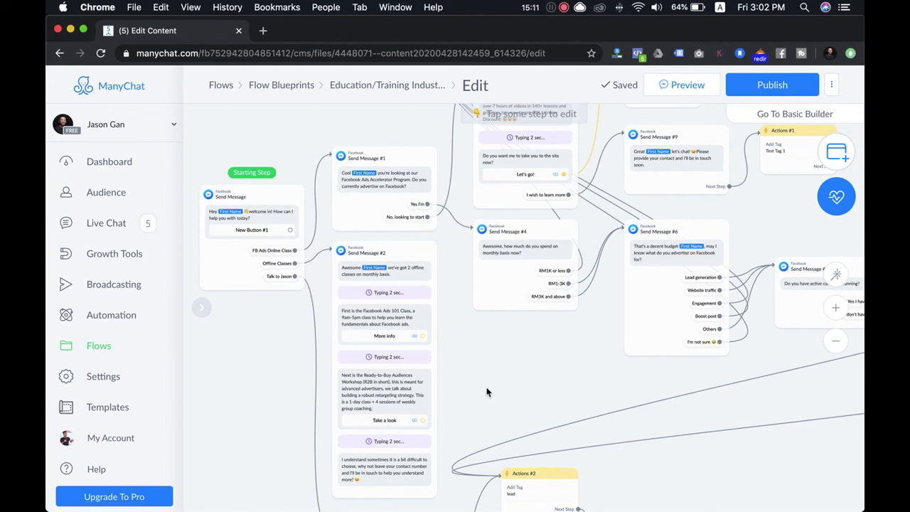
drag(561, 406, 517, 440)
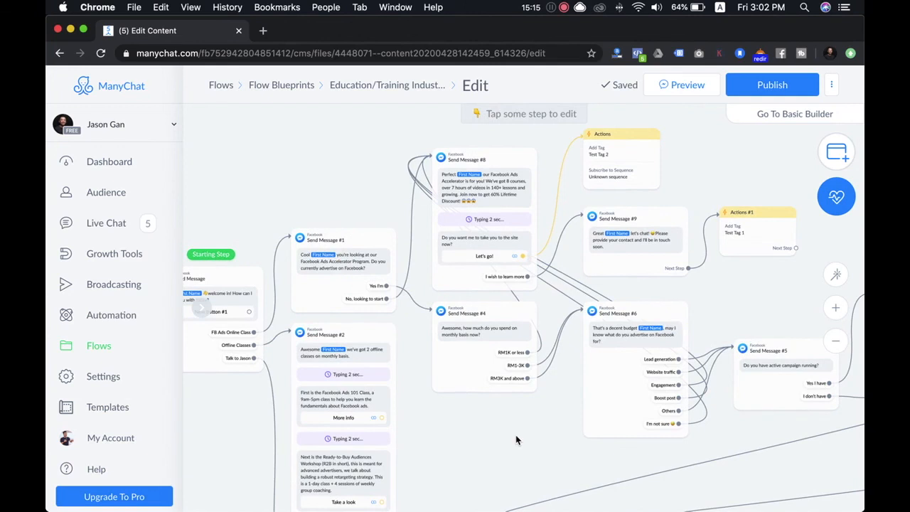